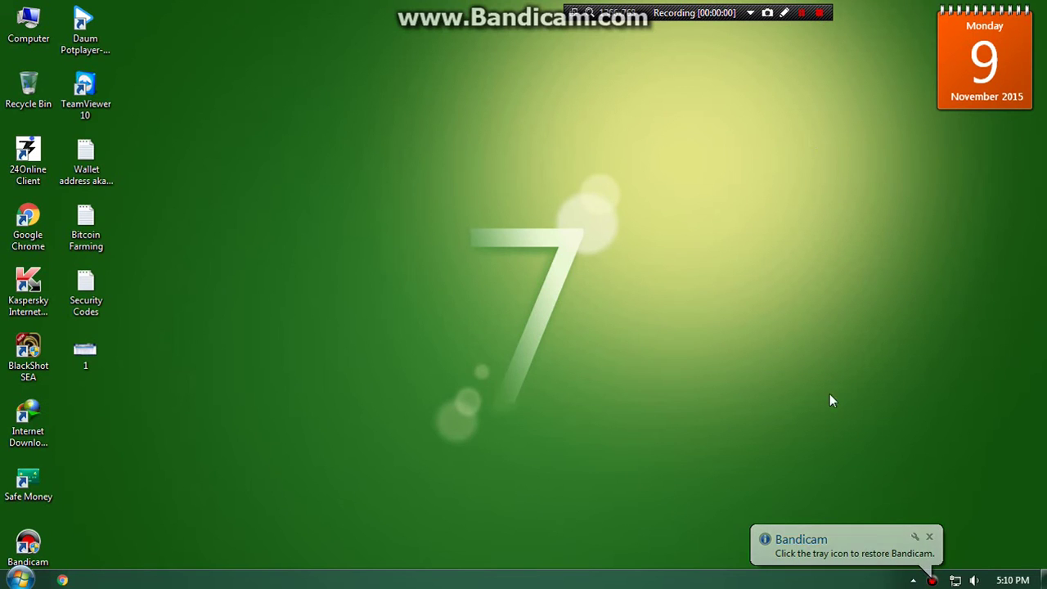
Step: Clear the tray: close the Bandicam notice, postpone Kaspersky's reminder, and exit NVIDIA's tray program
{"action": "left_click", "coordinate": [929, 536]}
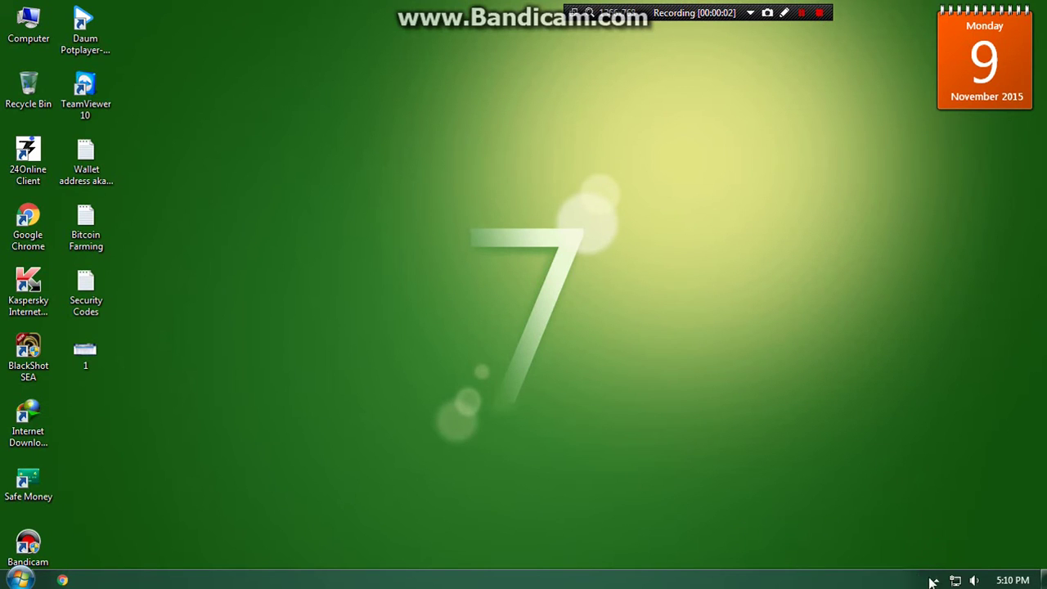
{"action": "left_click", "coordinate": [934, 580]}
{"action": "left_click", "coordinate": [937, 509]}
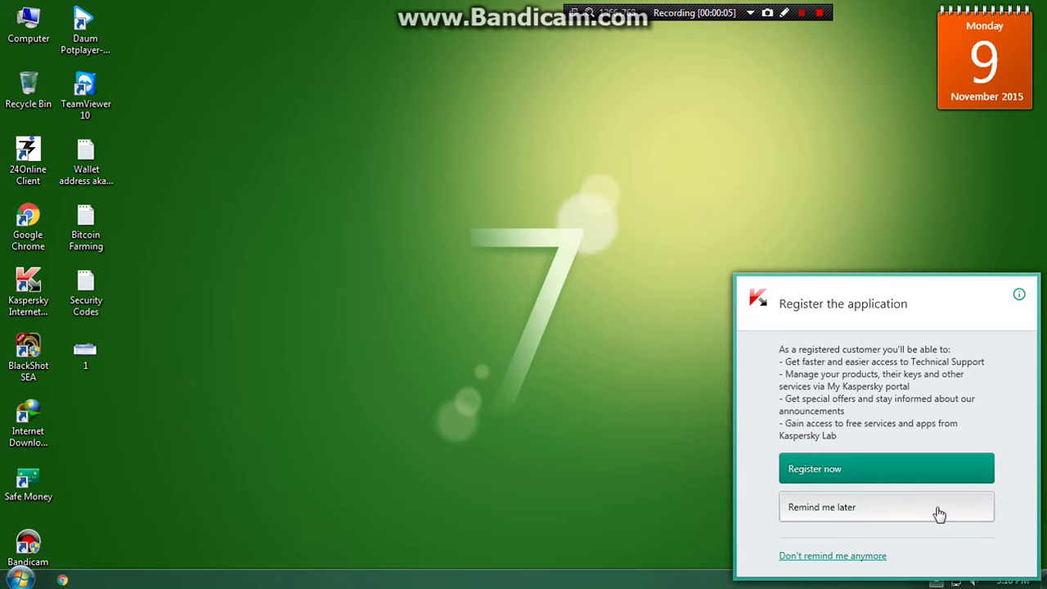
{"action": "left_click", "coordinate": [883, 514]}
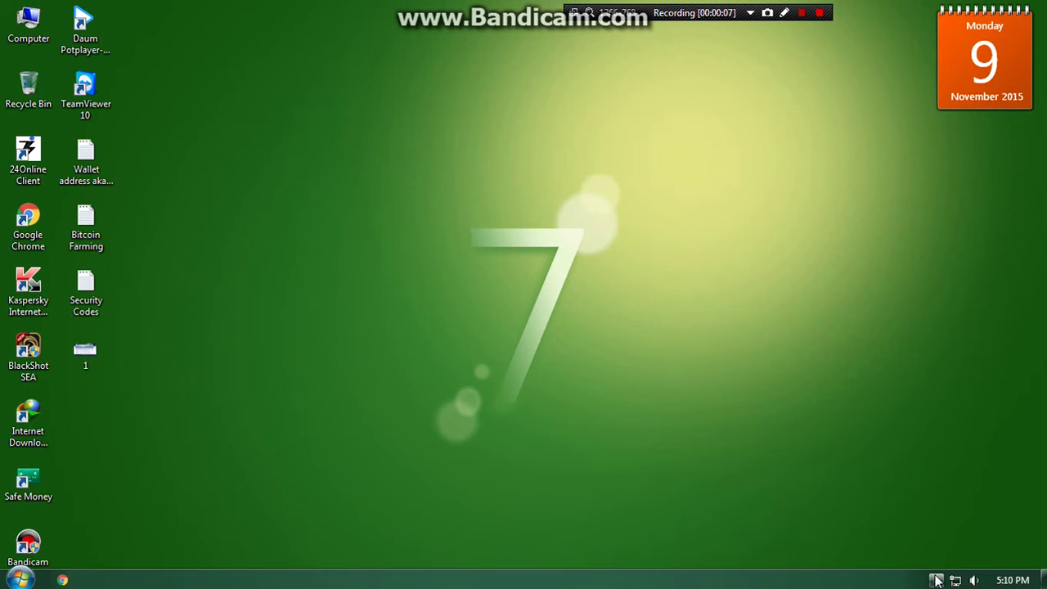
{"action": "left_click", "coordinate": [937, 580]}
{"action": "right_click", "coordinate": [937, 483]}
{"action": "left_click", "coordinate": [878, 565]}
Step: Check the BlackShot SEA shortcut's Windows XP (Service Pack 2) compatibility settings and close its properties
{"action": "right_click", "coordinate": [47, 353]}
{"action": "left_click", "coordinate": [114, 580]}
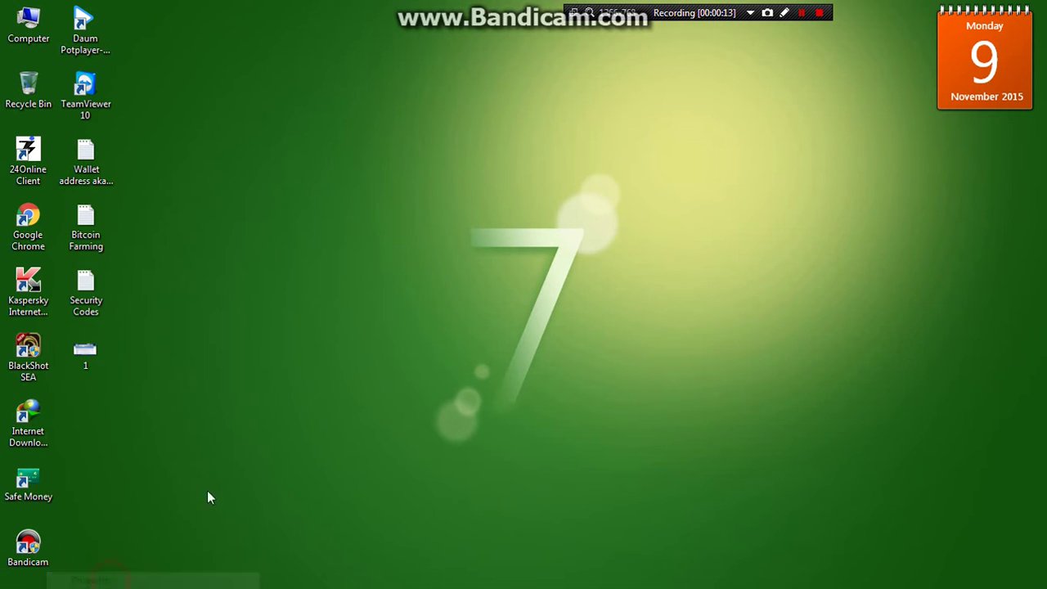
{"action": "left_click_drag", "start_coordinate": [312, 192], "coordinate": [336, 88]}
{"action": "left_click", "coordinate": [348, 122]}
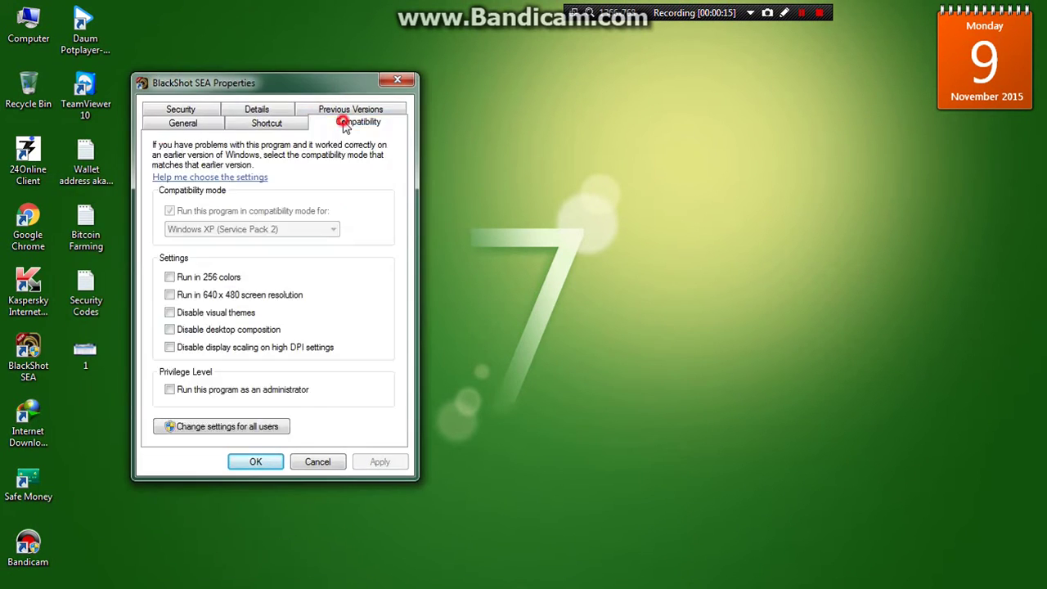
{"action": "left_click", "coordinate": [254, 461]}
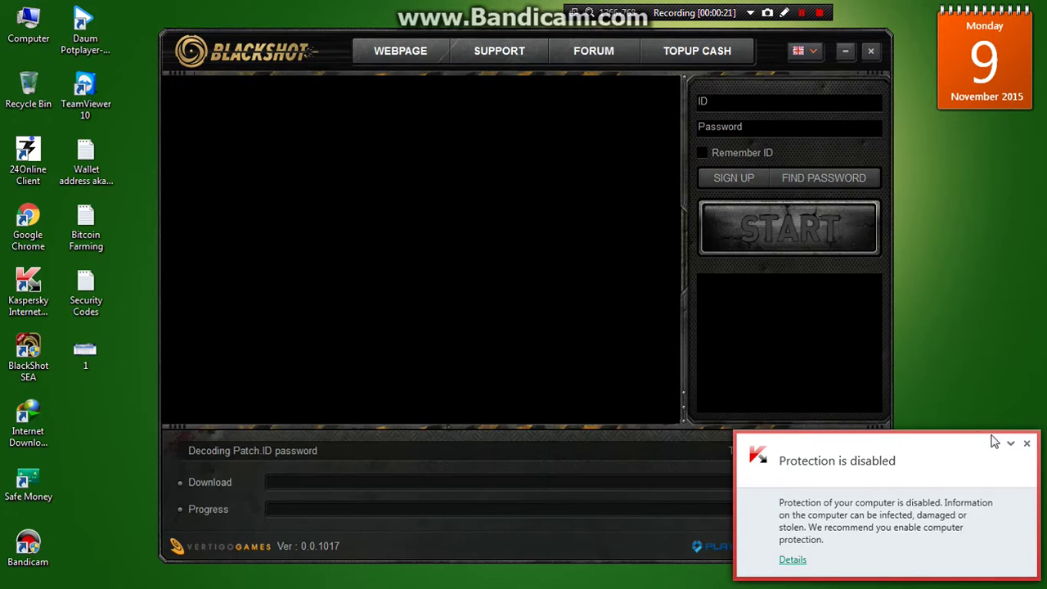
Step: Dismiss both Kaspersky popups, then log in with the player's ID and password
{"action": "left_click", "coordinate": [1027, 443]}
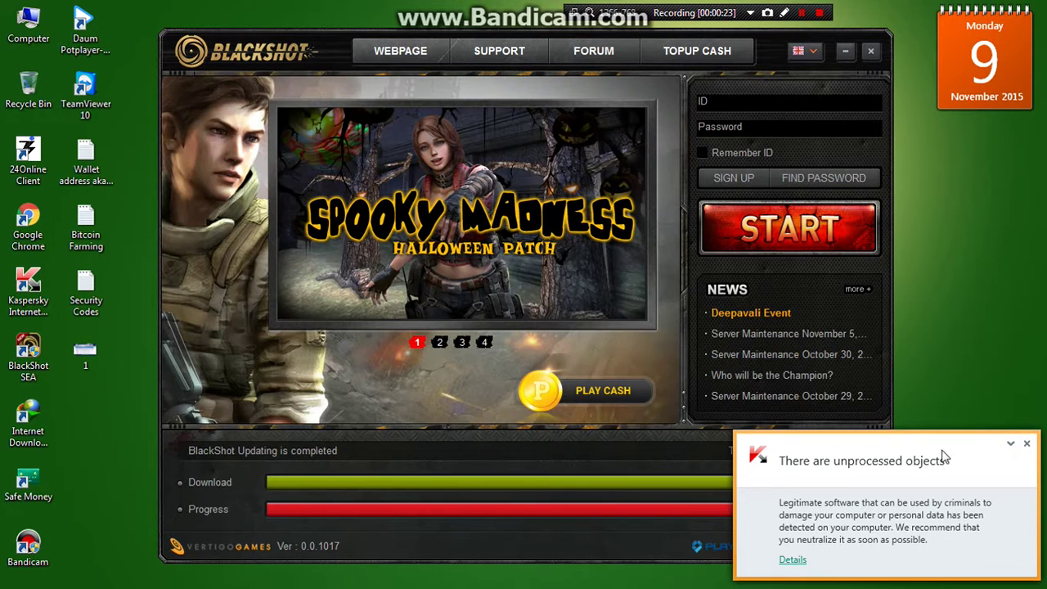
{"action": "left_click", "coordinate": [1028, 444]}
{"action": "left_click", "coordinate": [730, 101]}
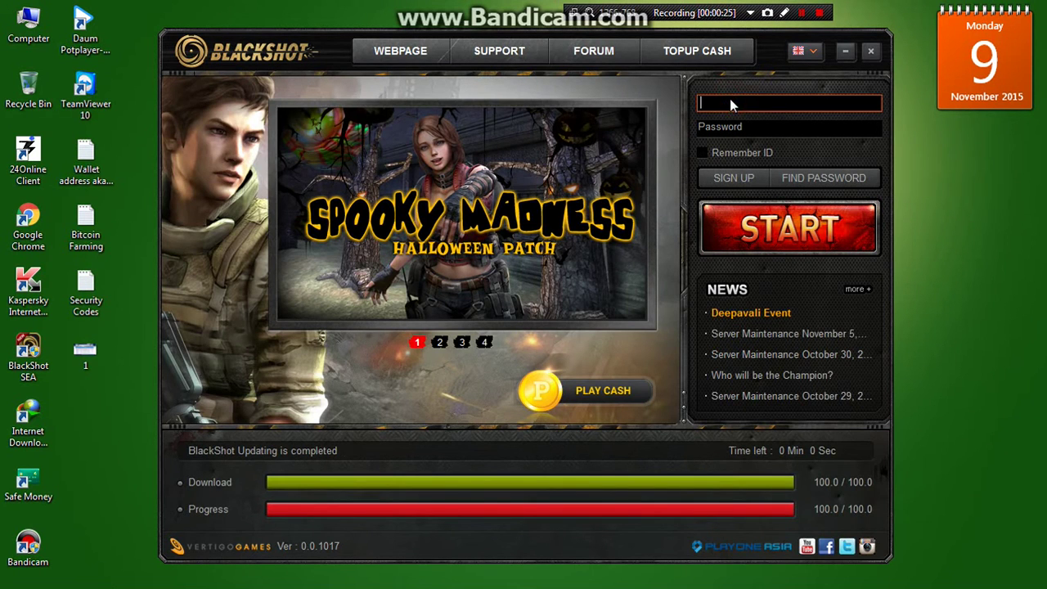
{"action": "type", "text": "worrer"}
{"action": "key", "text": "Tab"}
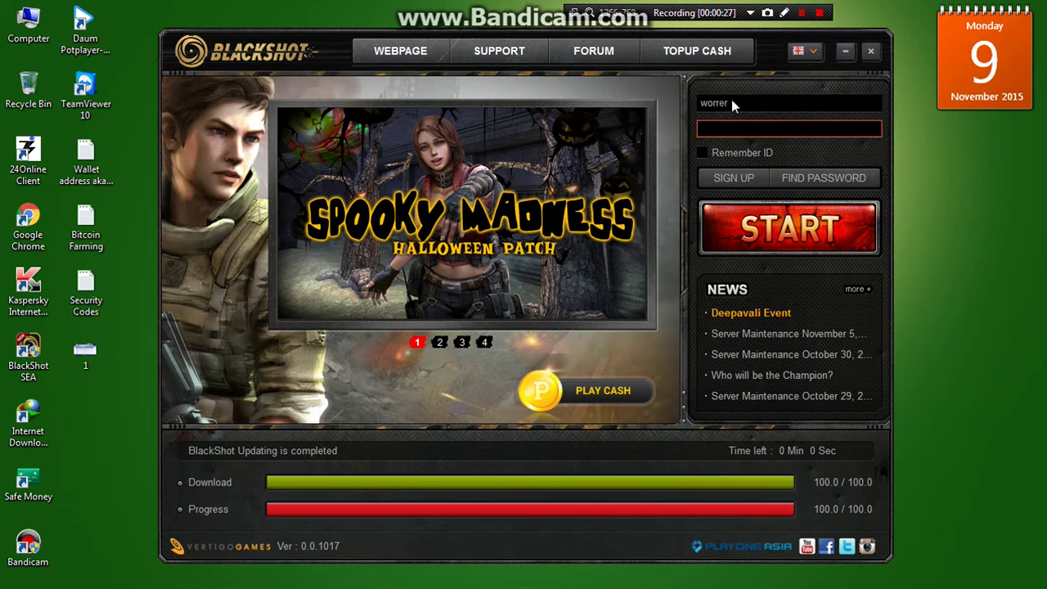
{"action": "type", "text": "*******"}
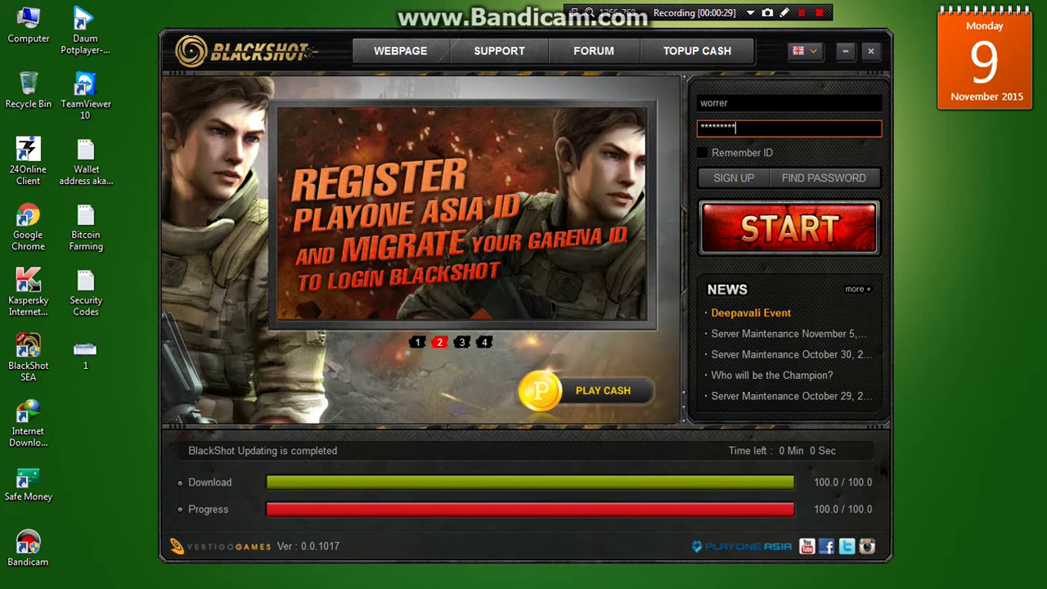
{"action": "key", "text": "Return"}
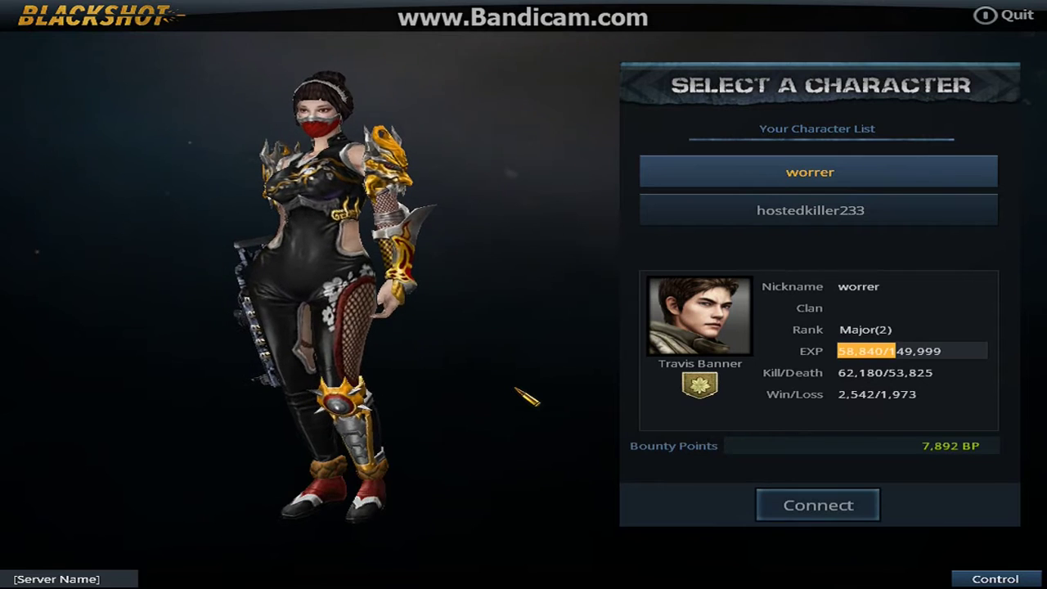
Step: Enter the game with the first character on Global Ch 7 and try a few quick-start rooms
{"action": "double_click", "coordinate": [734, 175]}
{"action": "left_click", "coordinate": [442, 310]}
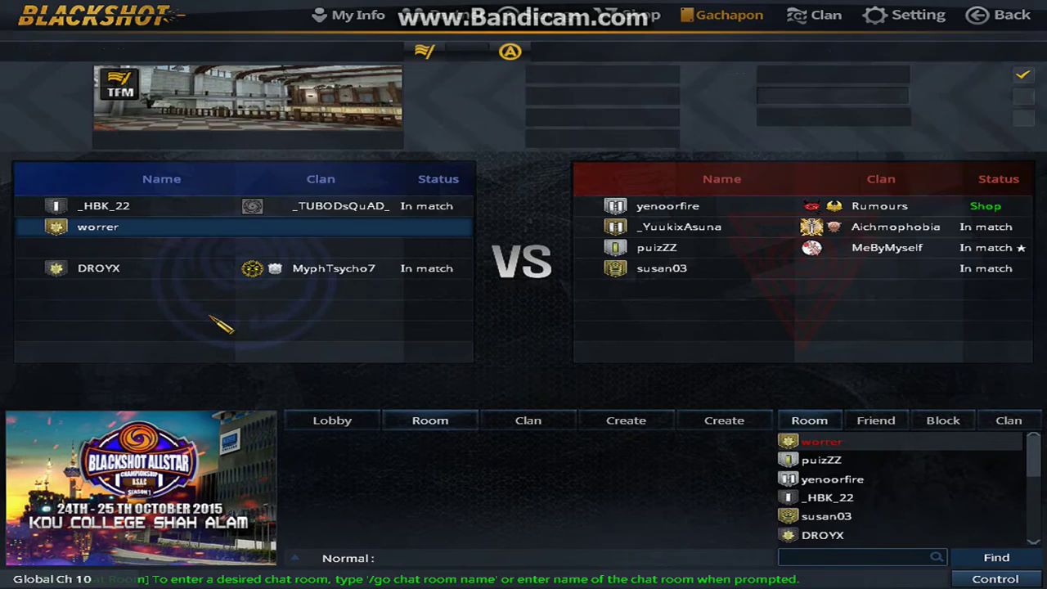
{"action": "key", "text": "Escape"}
{"action": "left_click", "coordinate": [193, 319]}
{"action": "key", "text": "Escape"}
{"action": "left_click", "coordinate": [195, 336]}
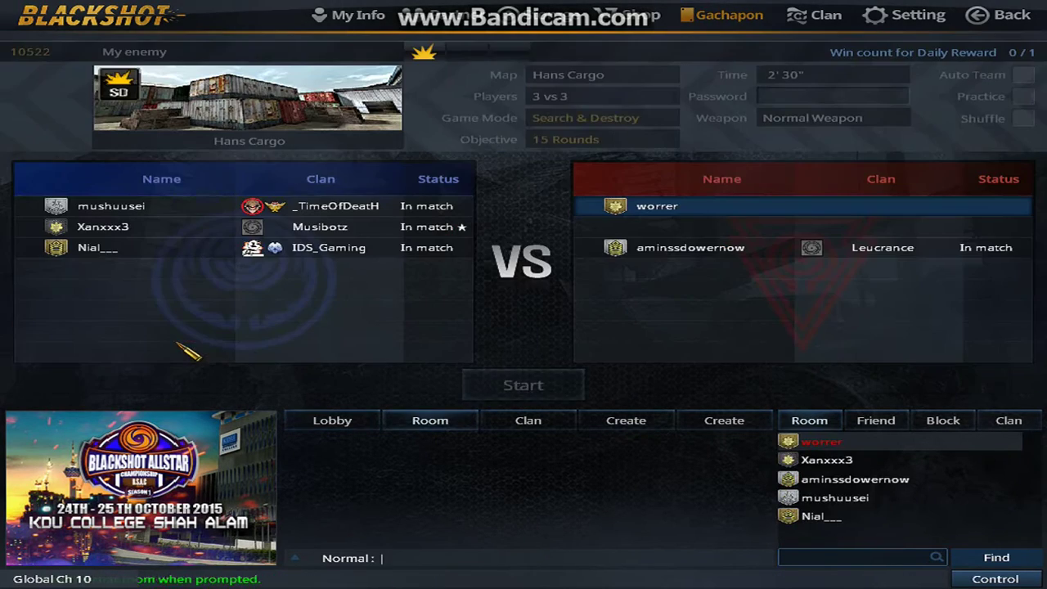
{"action": "key", "text": "Escape"}
{"action": "left_click", "coordinate": [201, 343]}
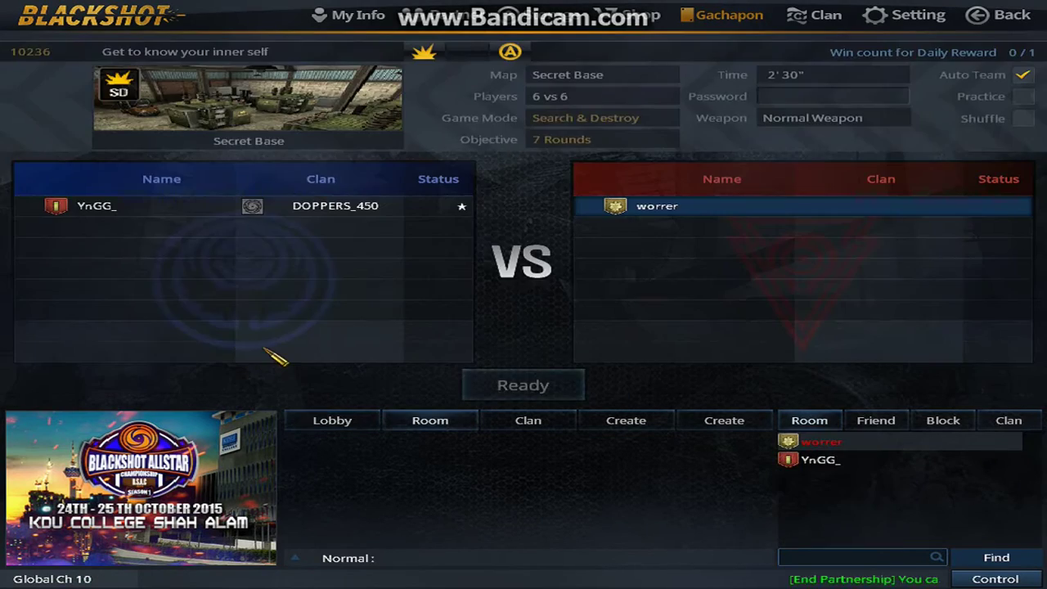
Step: Keep leaving and quick-starting Search and Destroy, Team Flag Match and Protect the Commander rooms
{"action": "key", "text": "Escape"}
{"action": "left_click", "coordinate": [219, 349]}
{"action": "key", "text": "Escape"}
{"action": "left_click", "coordinate": [196, 344]}
{"action": "key", "text": "Escape"}
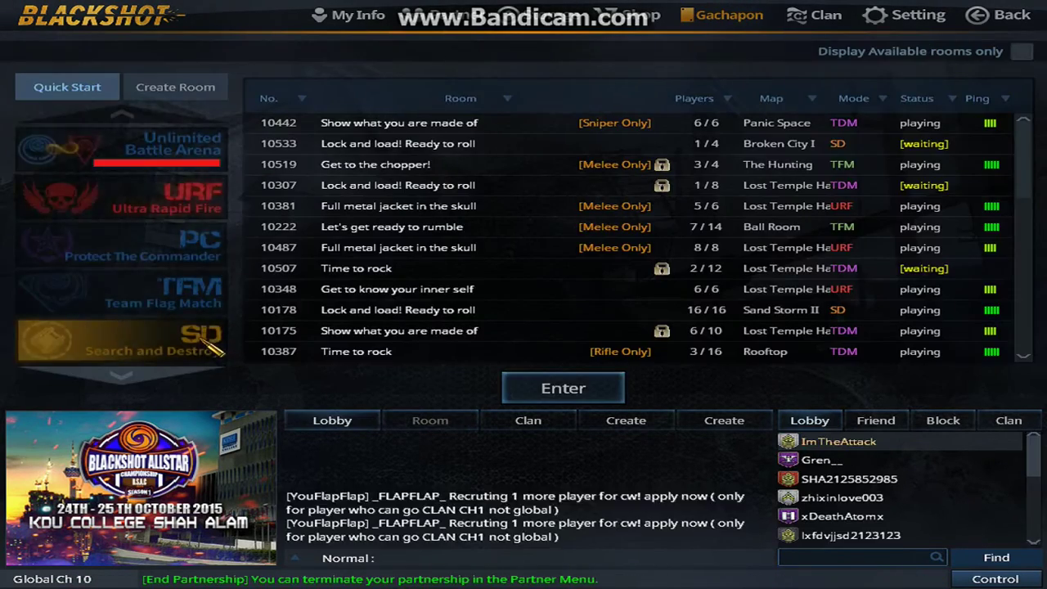
{"action": "left_click", "coordinate": [200, 343]}
{"action": "key", "text": "Escape"}
{"action": "left_click", "coordinate": [202, 290]}
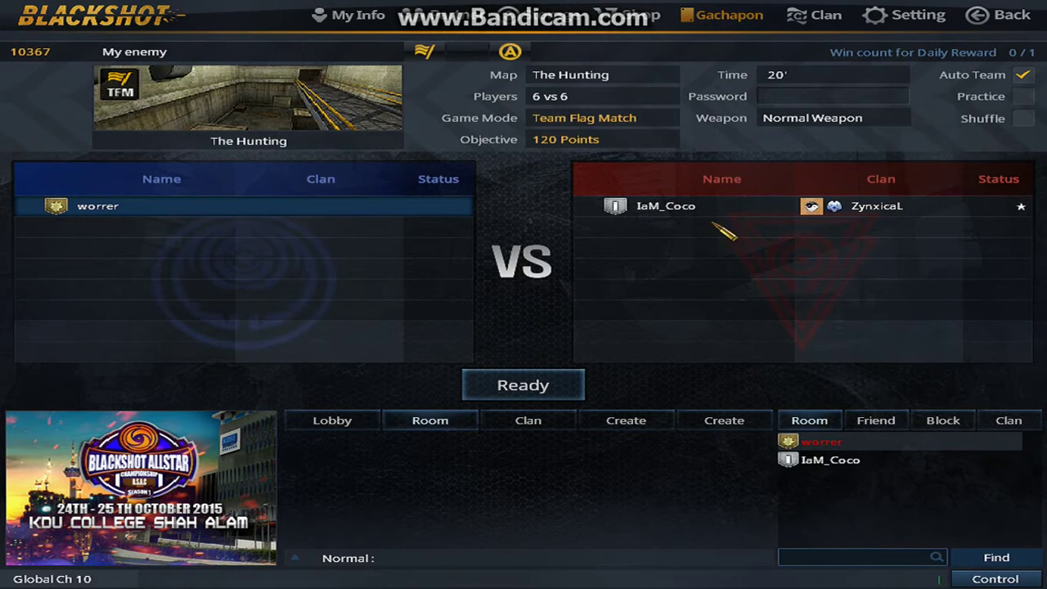
{"action": "key", "text": "Escape"}
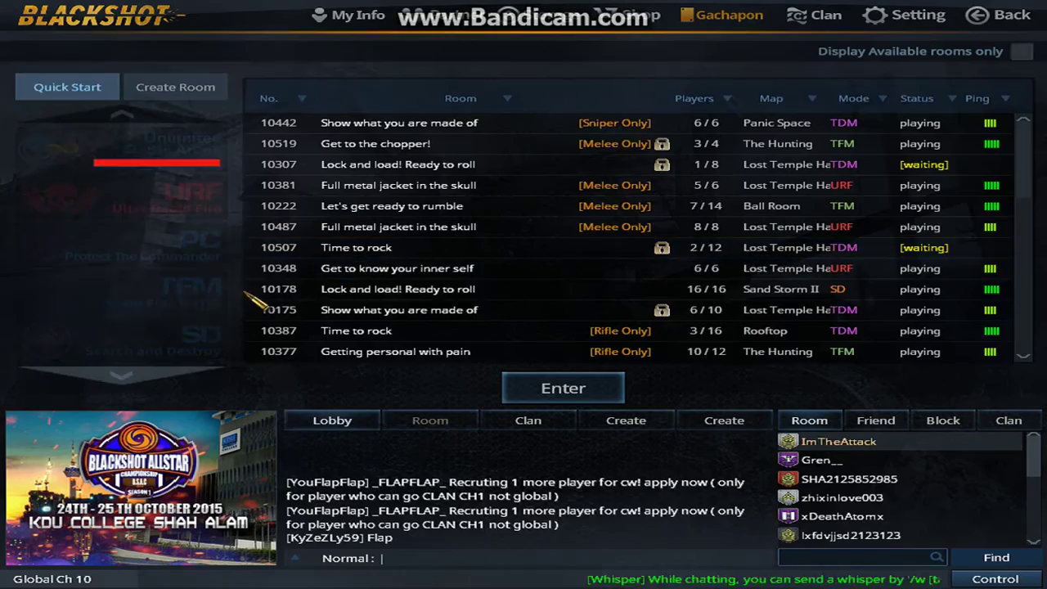
{"action": "left_click", "coordinate": [192, 298]}
{"action": "key", "text": "Escape"}
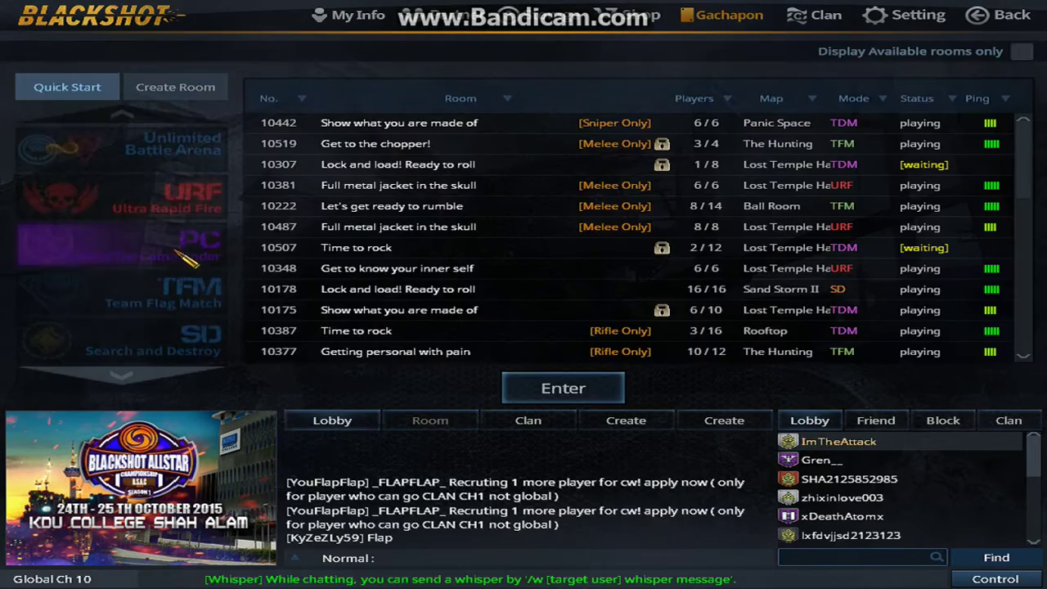
{"action": "left_click", "coordinate": [187, 259]}
{"action": "key", "text": "Return"}
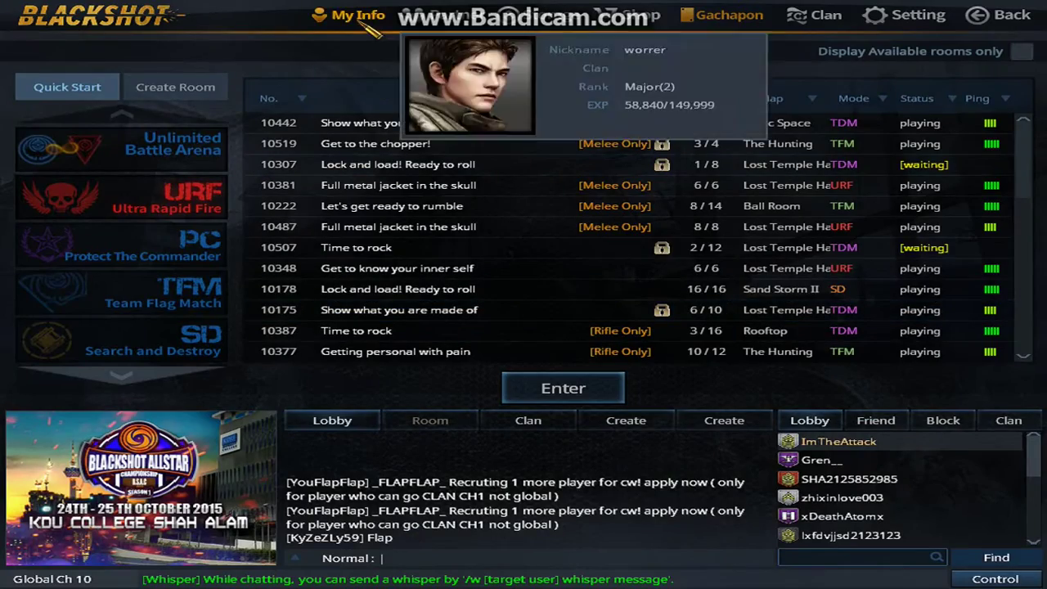
{"action": "left_click", "coordinate": [356, 16]}
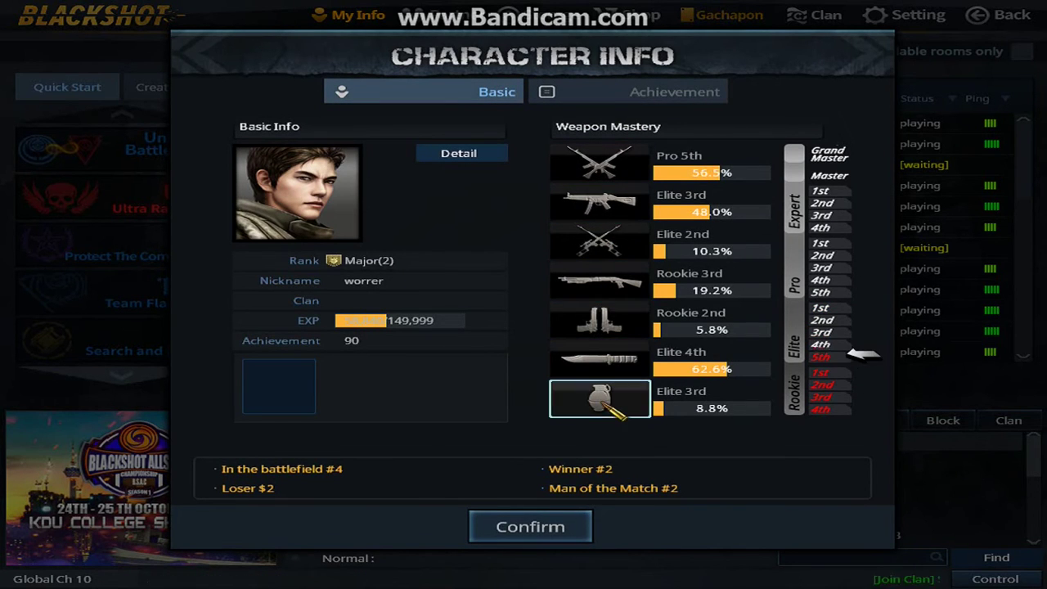
{"action": "left_click", "coordinate": [553, 524]}
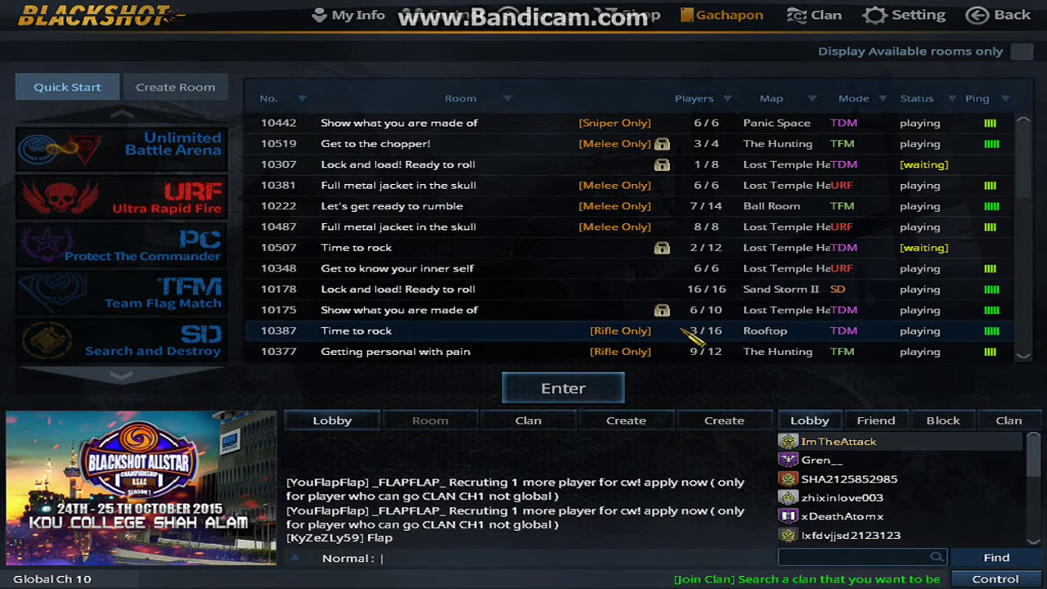
{"action": "left_click", "coordinate": [642, 15]}
{"action": "mouse_move", "coordinate": [358, 20]}
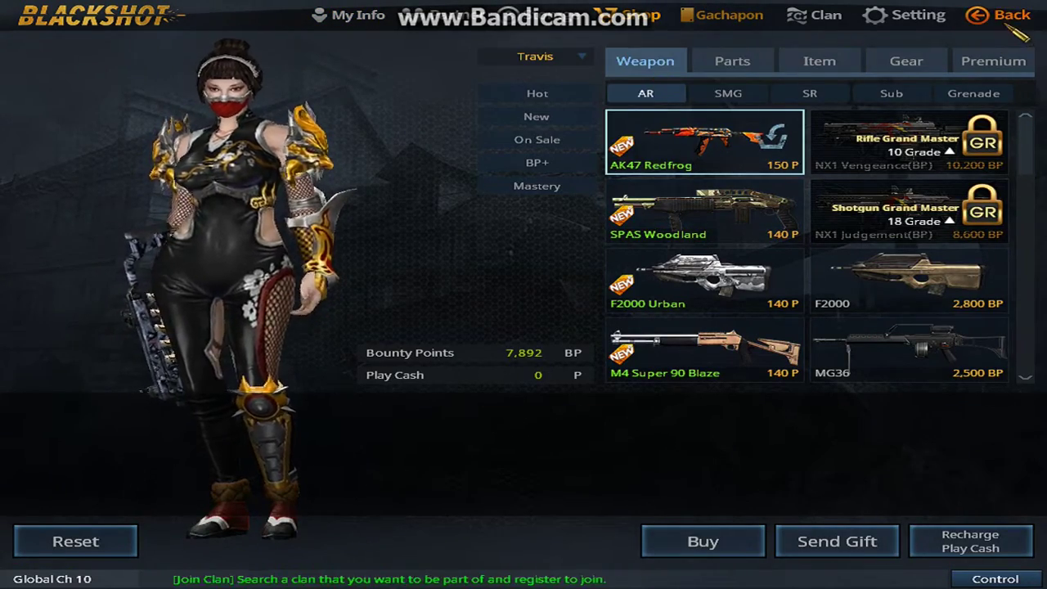
{"action": "key", "text": "Escape"}
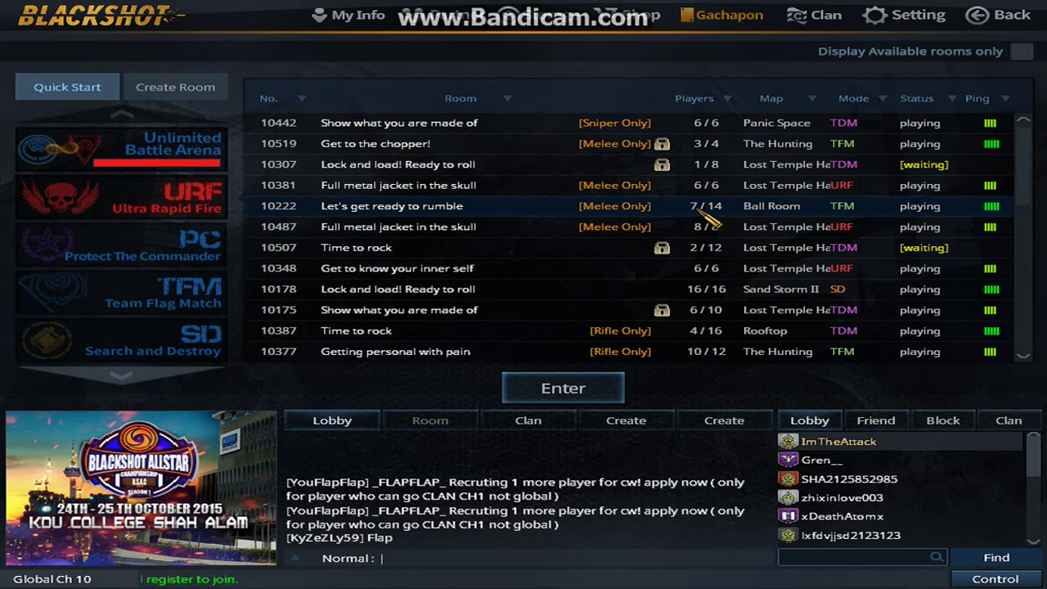
Step: Join room 10222, view the blocked list and character profile, then leave the room
{"action": "double_click", "coordinate": [701, 211]}
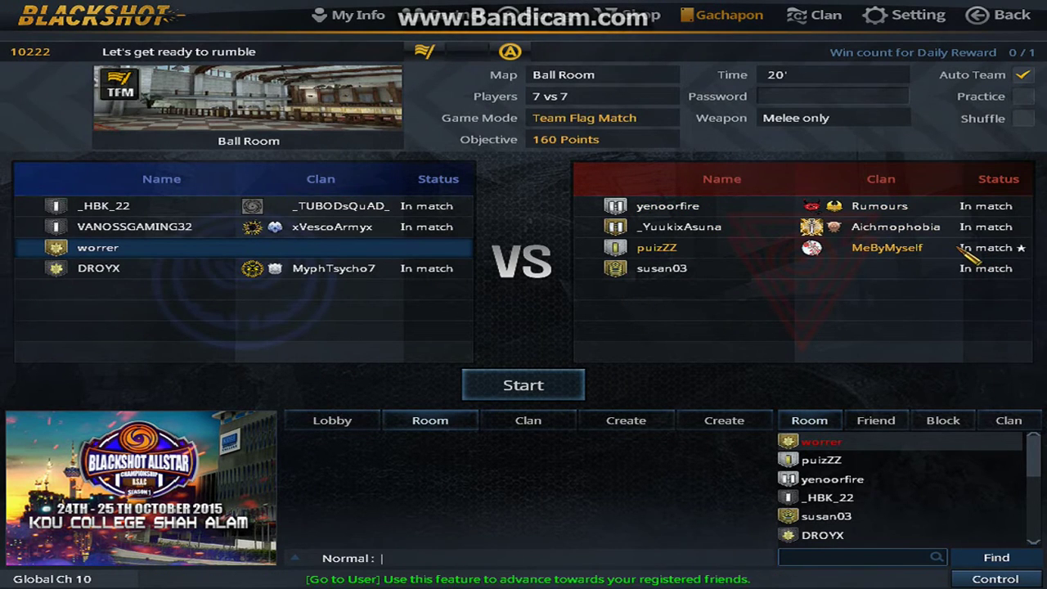
{"action": "left_click", "coordinate": [943, 420]}
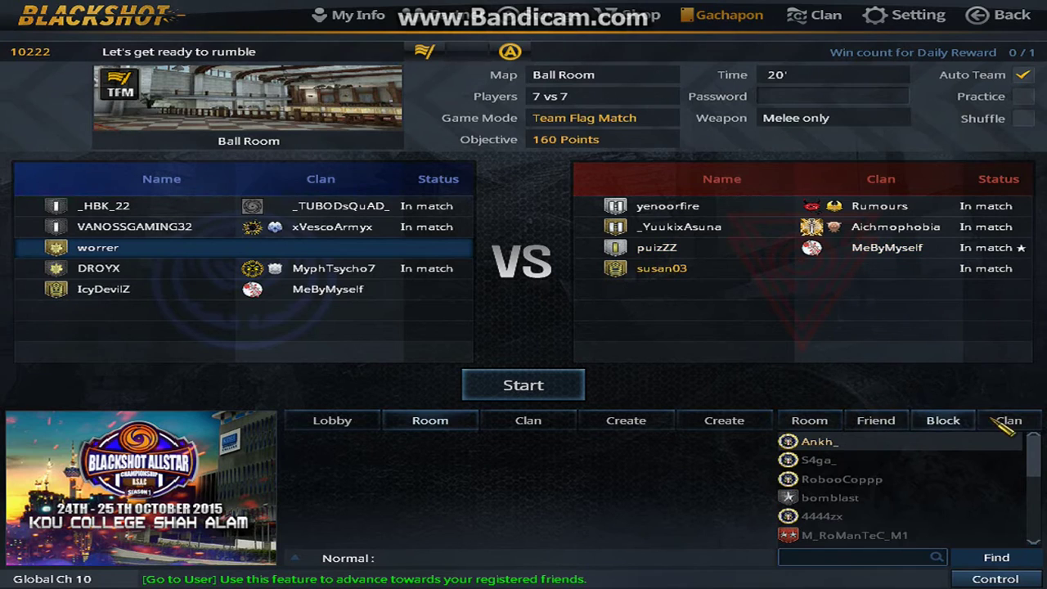
{"action": "left_click", "coordinate": [350, 15]}
{"action": "left_click", "coordinate": [530, 527]}
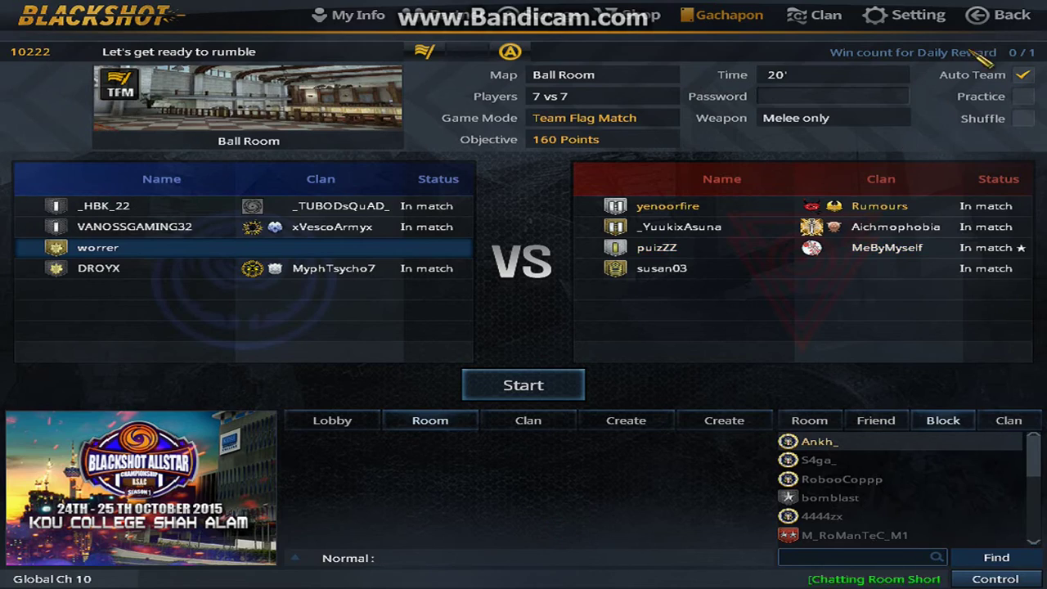
{"action": "left_click", "coordinate": [1000, 16]}
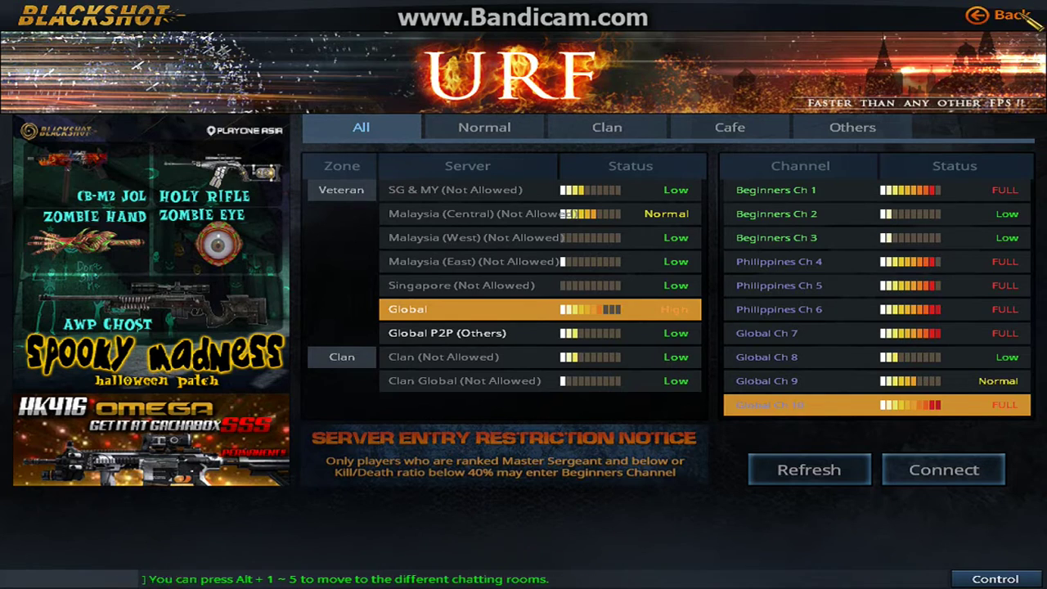
Step: Quit BlackShot SEA to the desktop and exit the NVIDIA tray app
{"action": "key", "text": "Escape"}
{"action": "key", "text": "Escape"}
{"action": "left_click", "coordinate": [479, 319]}
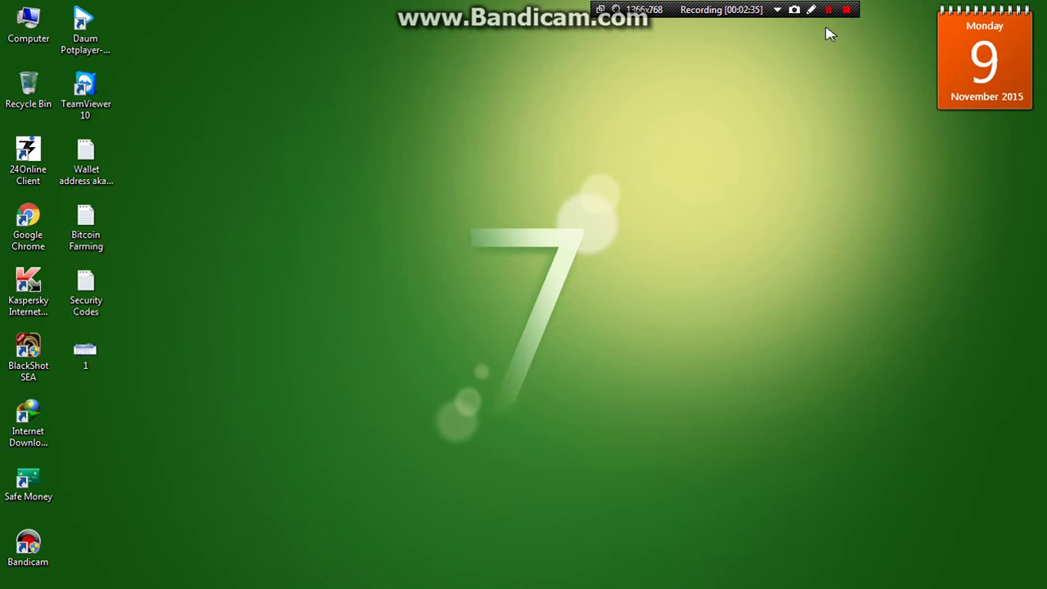
{"action": "left_click", "coordinate": [844, 9]}
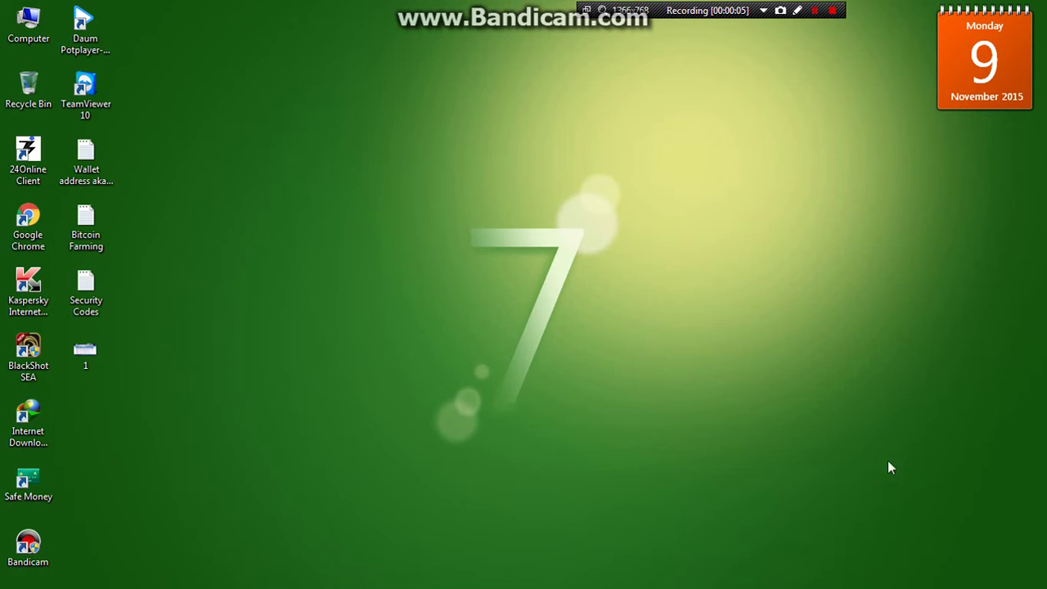
{"action": "left_click", "coordinate": [917, 580]}
{"action": "right_click", "coordinate": [939, 479]}
{"action": "left_click", "coordinate": [883, 568]}
{"action": "left_click", "coordinate": [917, 580]}
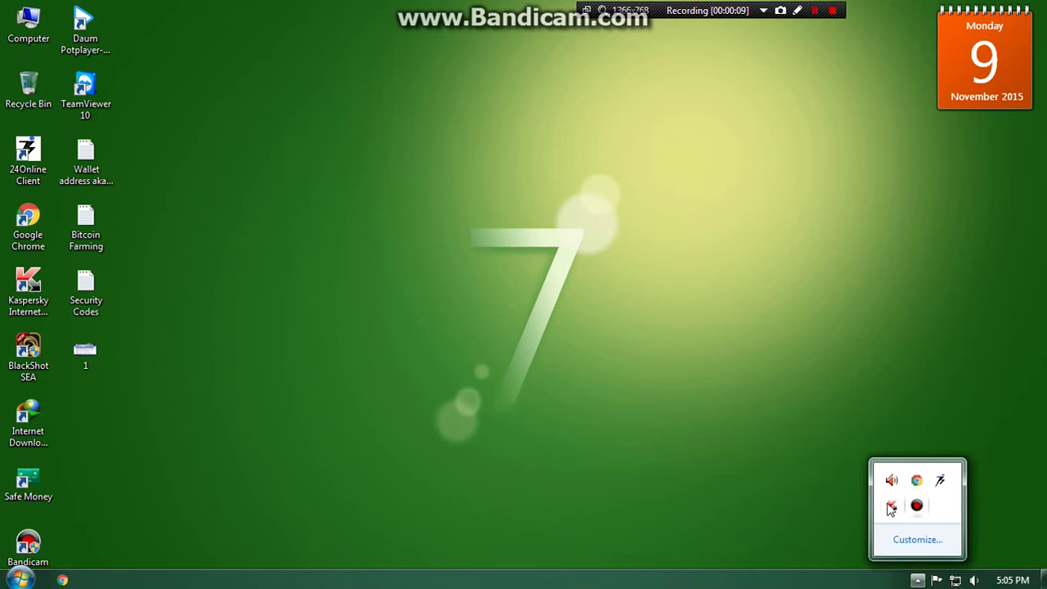
Step: Pause Kaspersky protection, dismiss the disabled notice, and check its tray status
{"action": "right_click", "coordinate": [891, 508]}
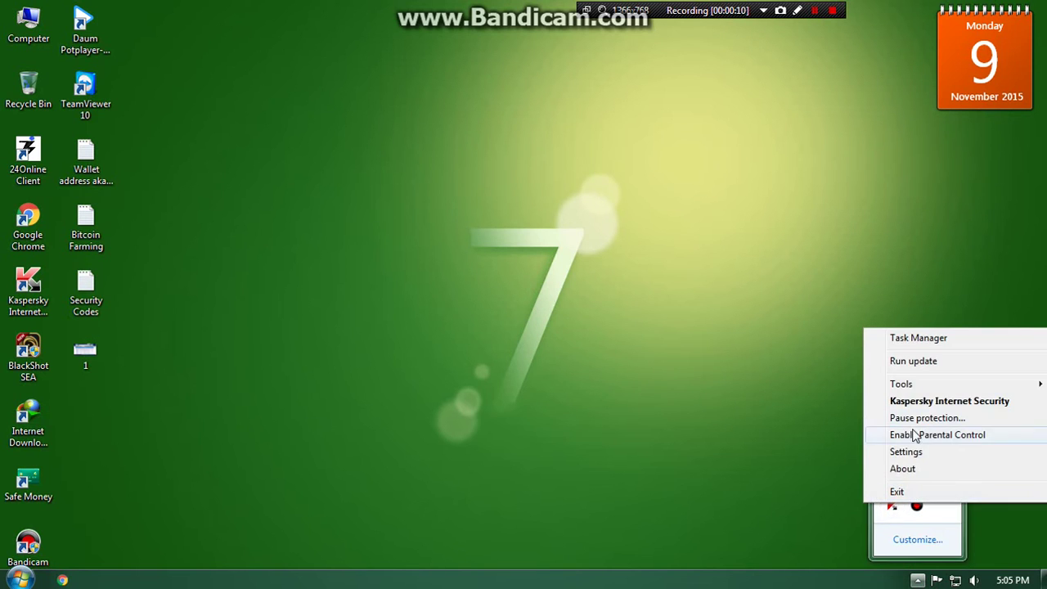
{"action": "left_click", "coordinate": [890, 419]}
{"action": "left_click", "coordinate": [522, 367]}
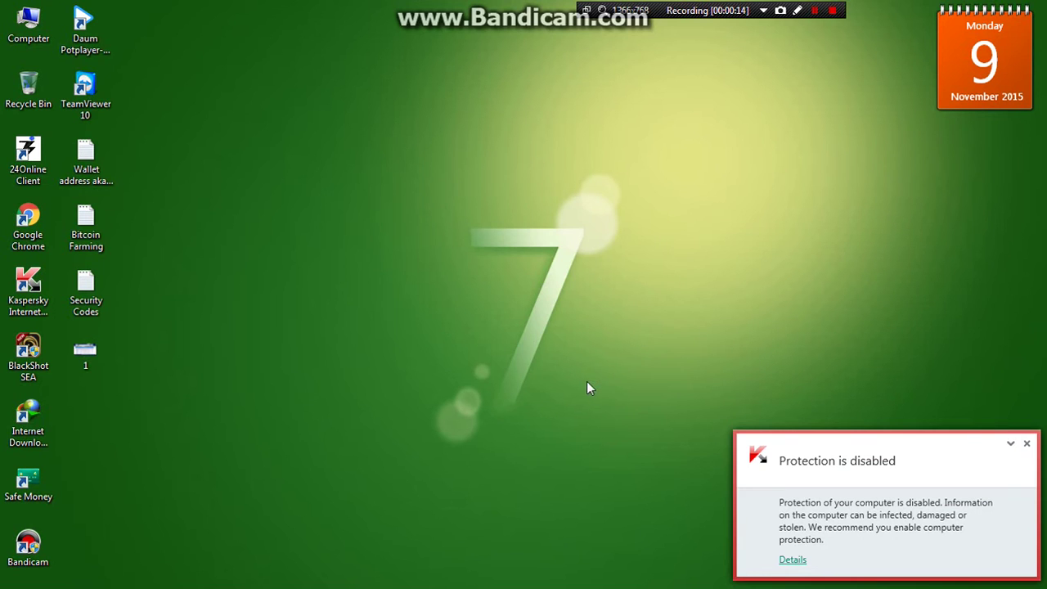
{"action": "left_click", "coordinate": [1025, 446]}
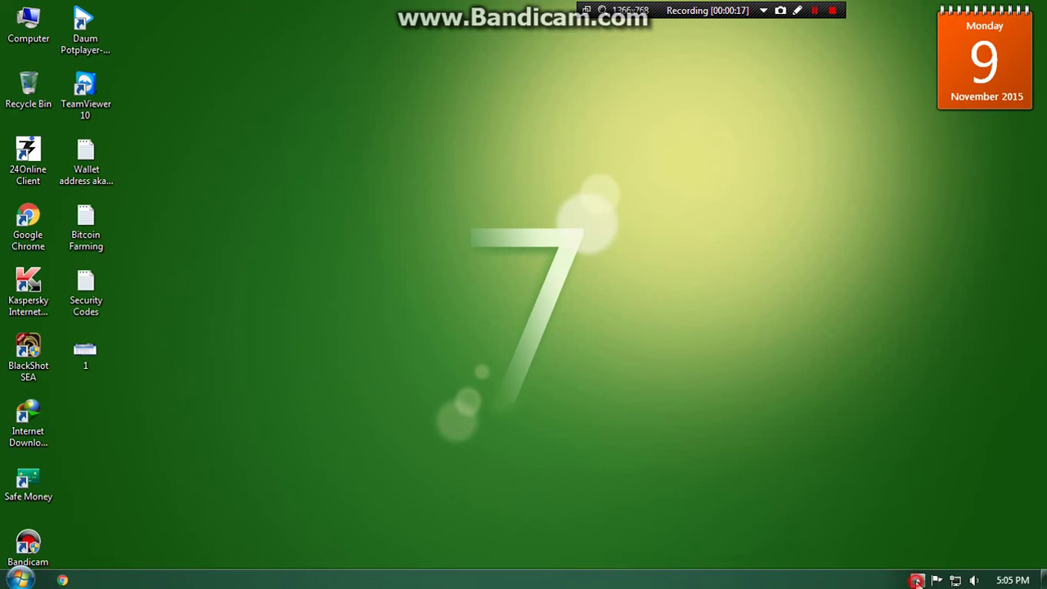
{"action": "left_click", "coordinate": [917, 580]}
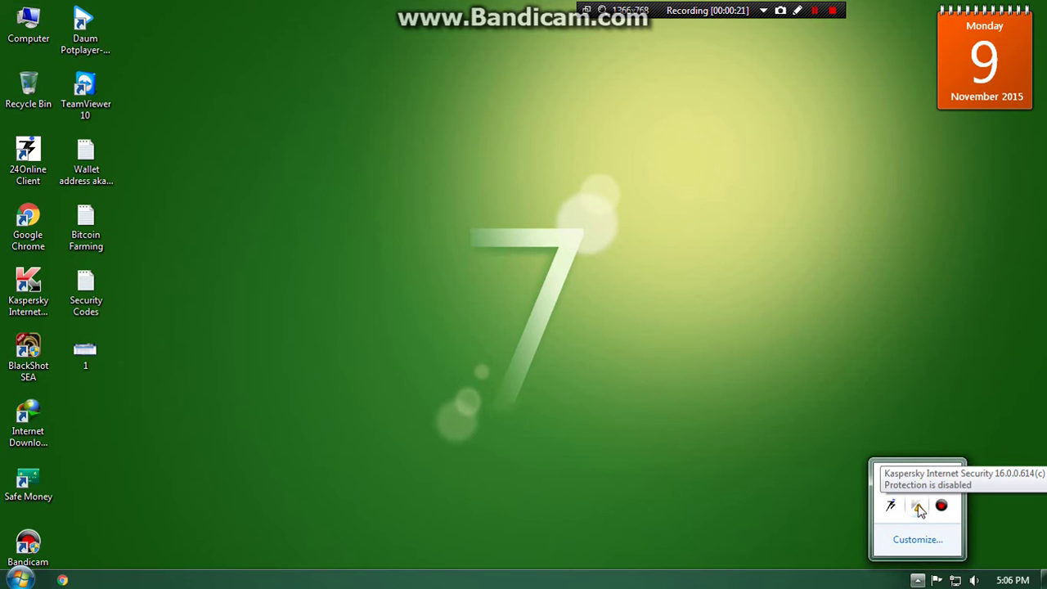
Step: Log back into BlackShot SEA with the player's ID and password
{"action": "left_click", "coordinate": [465, 346]}
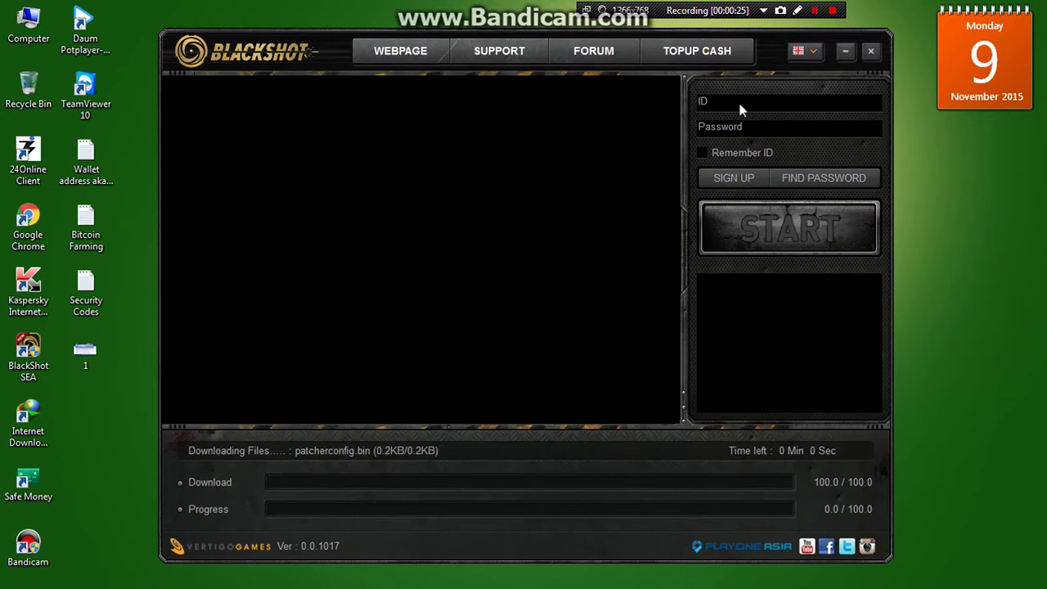
{"action": "left_click", "coordinate": [740, 106]}
{"action": "type", "text": "worrer"}
{"action": "key", "text": "Tab"}
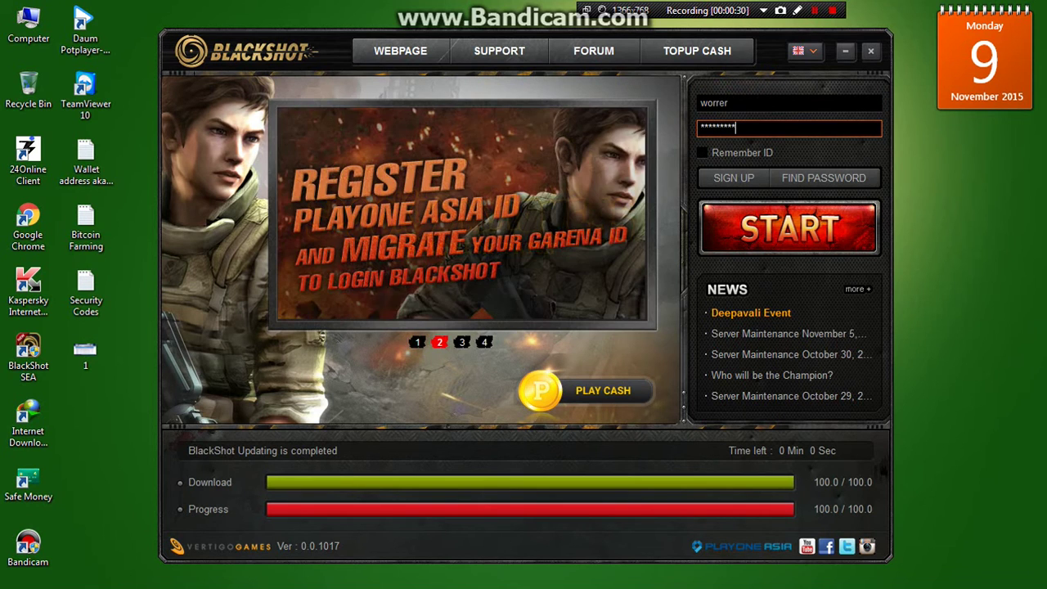
{"action": "key", "text": "Return"}
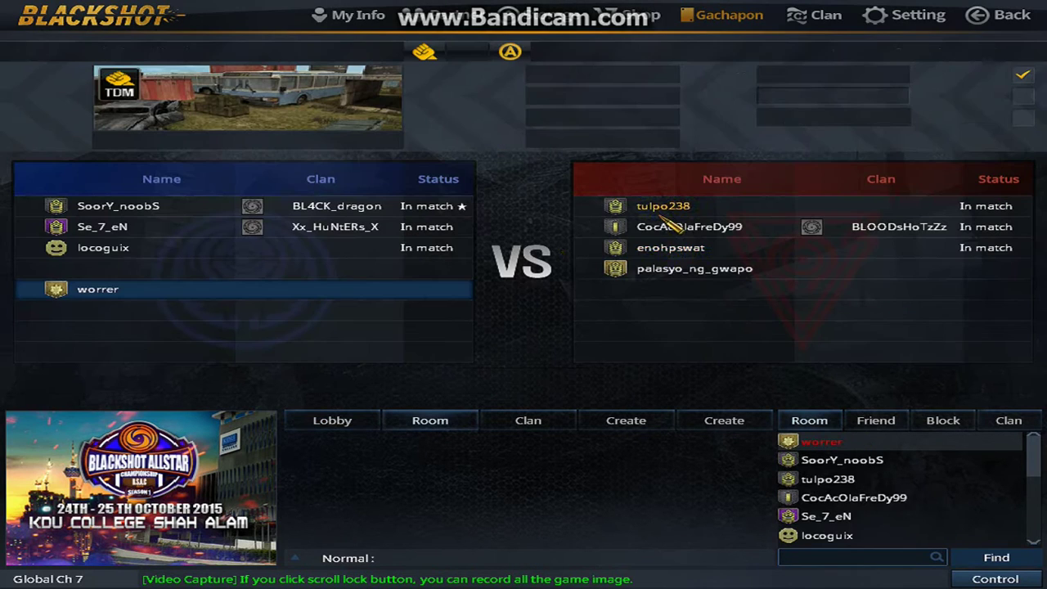
Step: Quick-join Team Flag Match rooms repeatedly until landing in the Sand Storm I room
{"action": "mouse_move", "coordinate": [360, 16]}
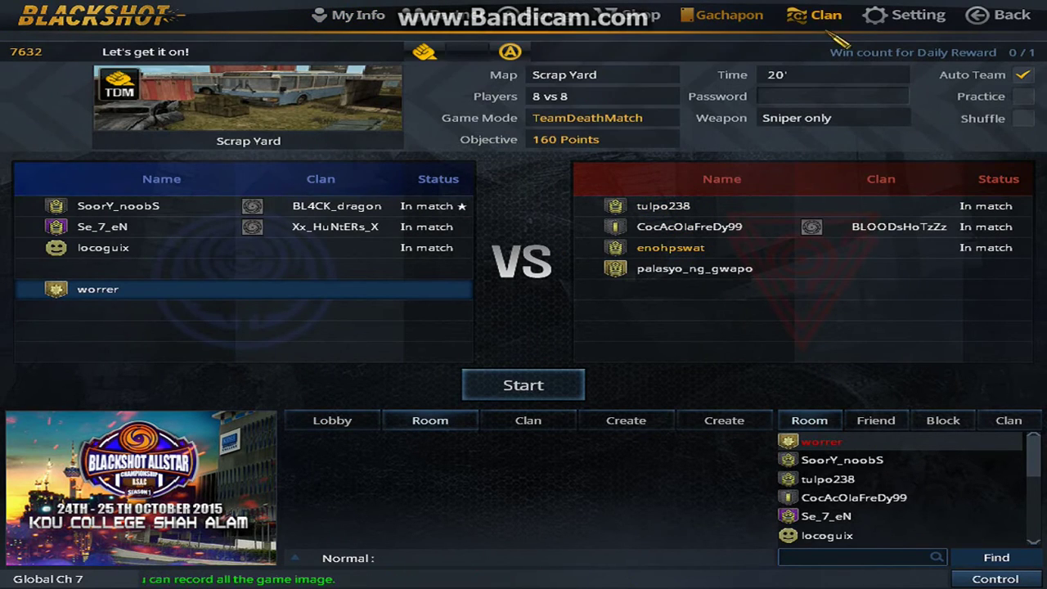
{"action": "left_click", "coordinate": [999, 15]}
{"action": "left_click", "coordinate": [148, 294]}
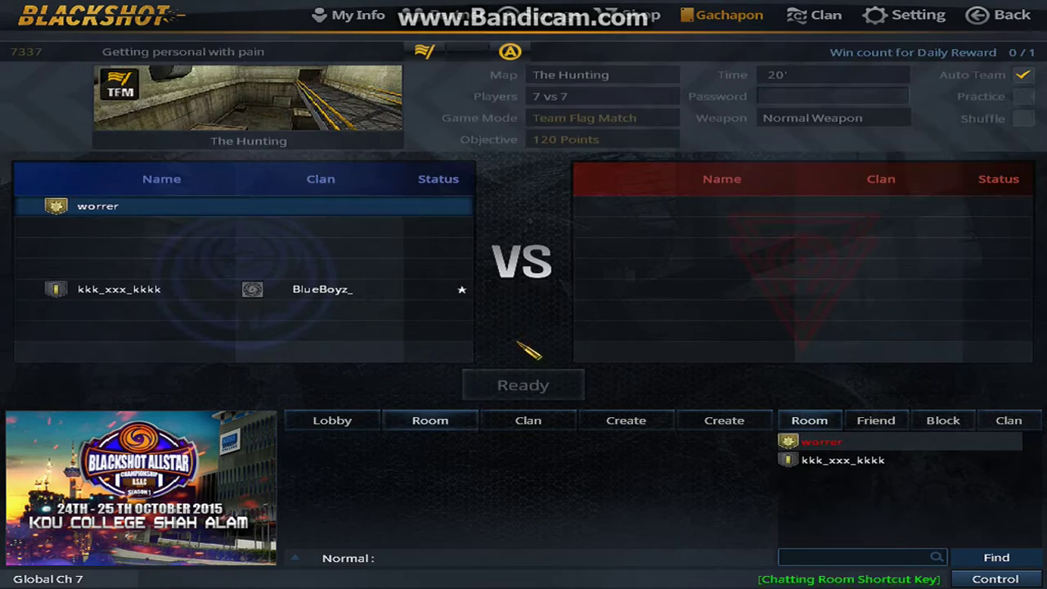
{"action": "left_click", "coordinate": [981, 16]}
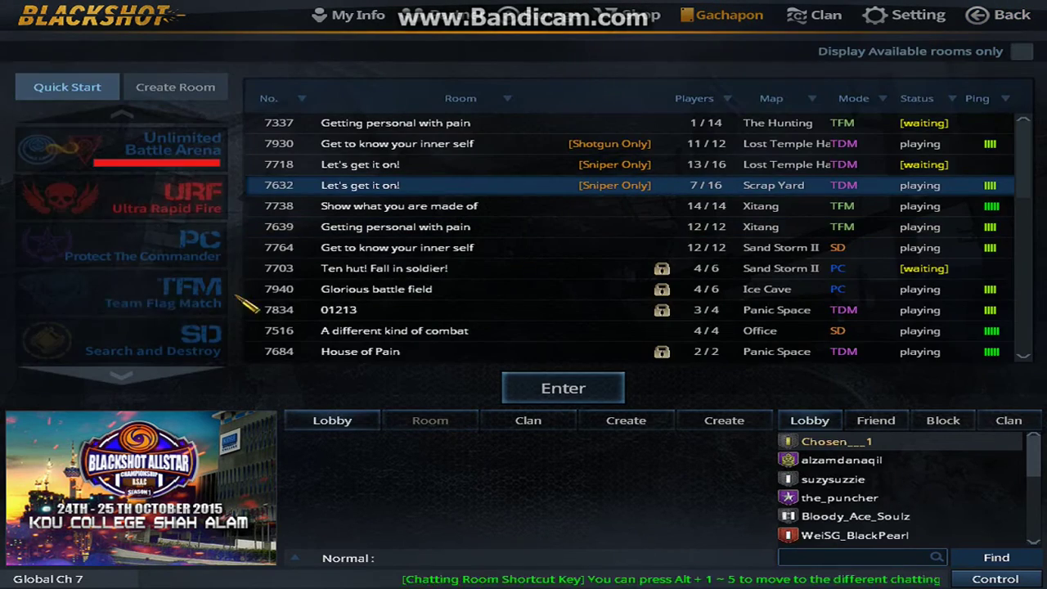
{"action": "left_click", "coordinate": [77, 294]}
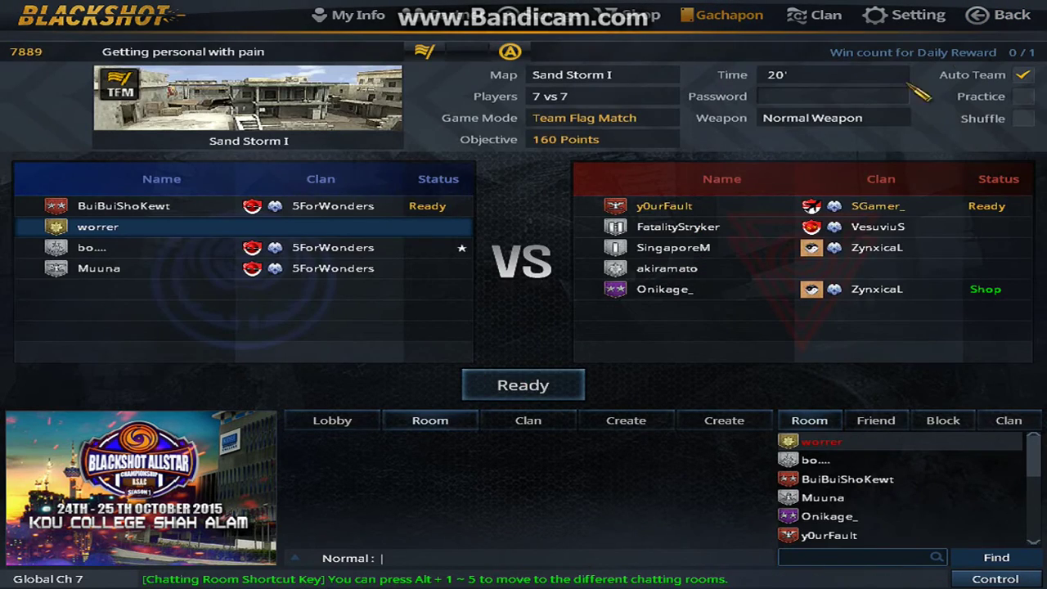
{"action": "left_click", "coordinate": [1000, 15]}
{"action": "left_click", "coordinate": [147, 294]}
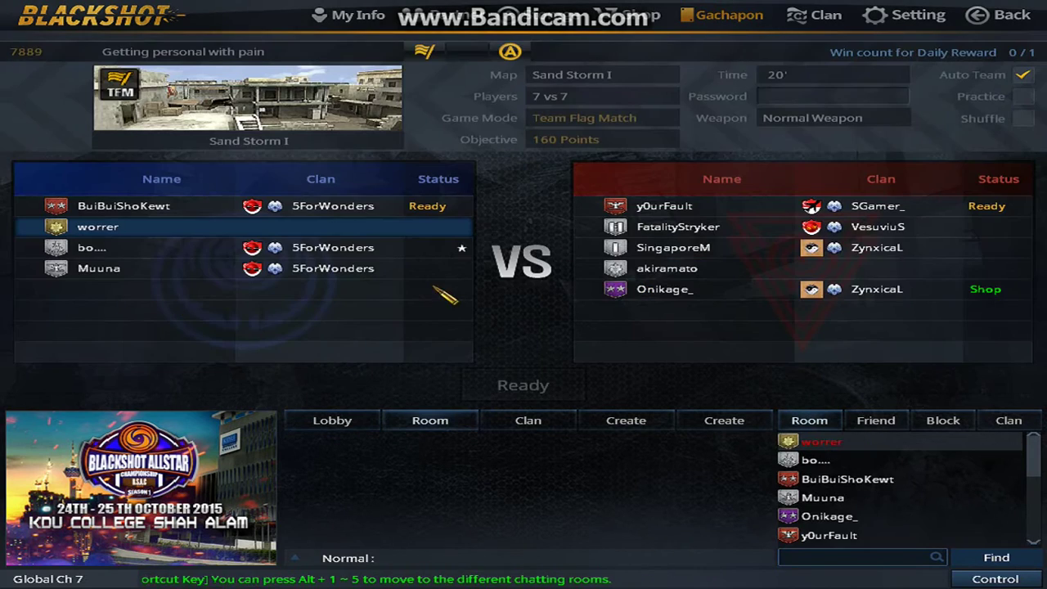
{"action": "left_click", "coordinate": [999, 14]}
{"action": "left_click", "coordinate": [73, 292]}
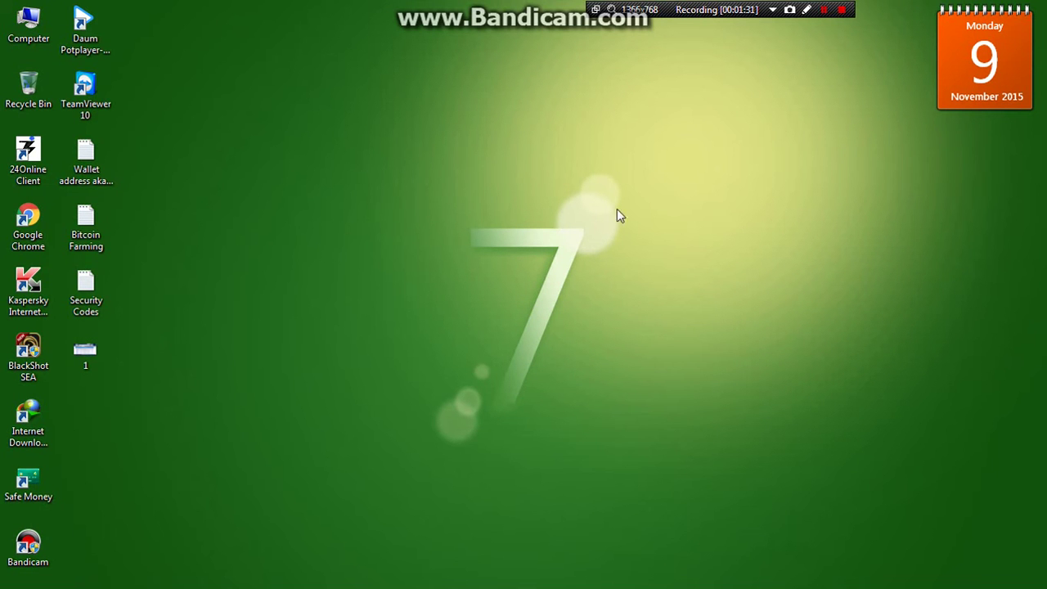
Step: Refresh the desktop twice and check Kaspersky's tray icon still shows protection disabled
{"action": "right_click", "coordinate": [491, 215]}
{"action": "left_click", "coordinate": [519, 257]}
{"action": "right_click", "coordinate": [484, 192]}
{"action": "left_click", "coordinate": [516, 237]}
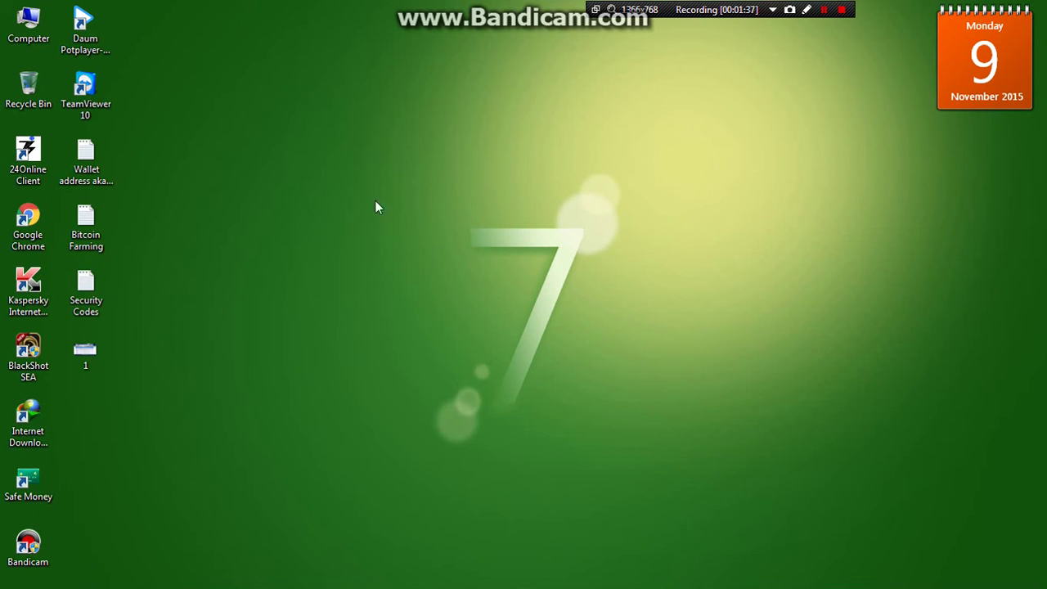
{"action": "left_click", "coordinate": [917, 579]}
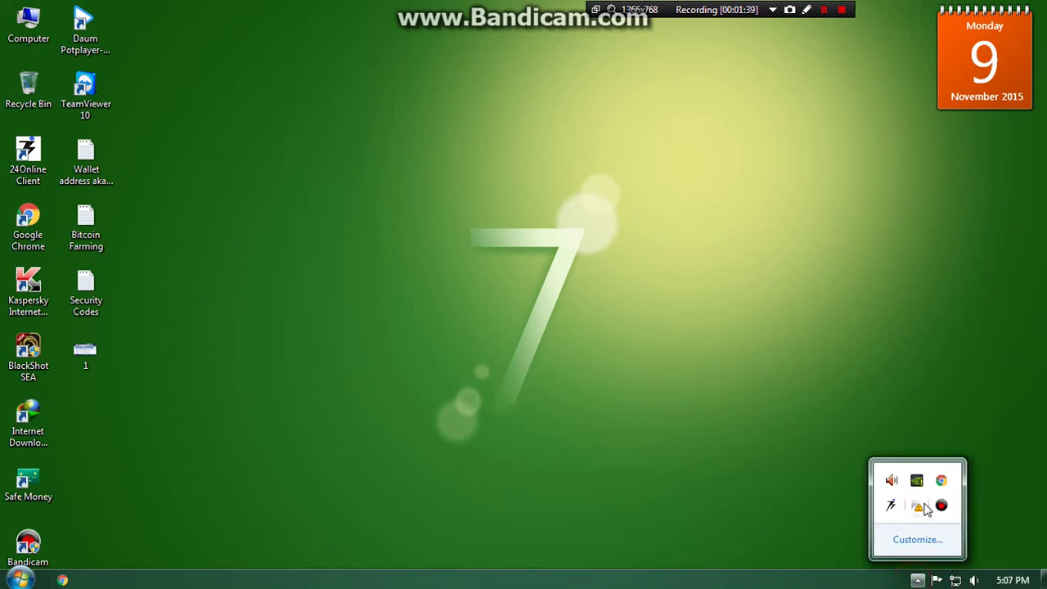
{"action": "mouse_move", "coordinate": [920, 509]}
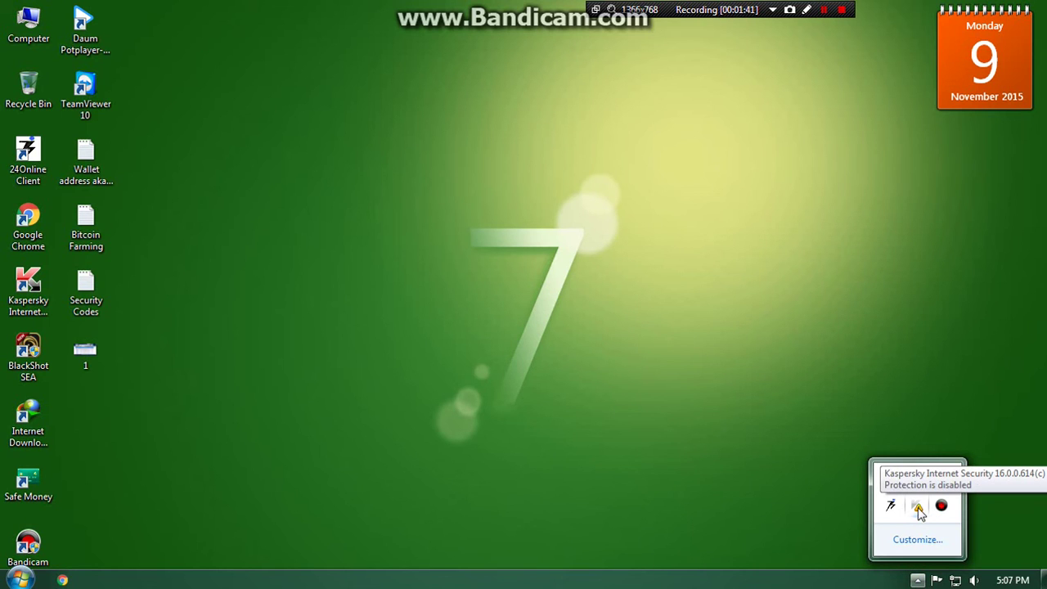
Step: Launch the compatibility troubleshooter for the BlackShot SEA shortcut
{"action": "right_click", "coordinate": [38, 353]}
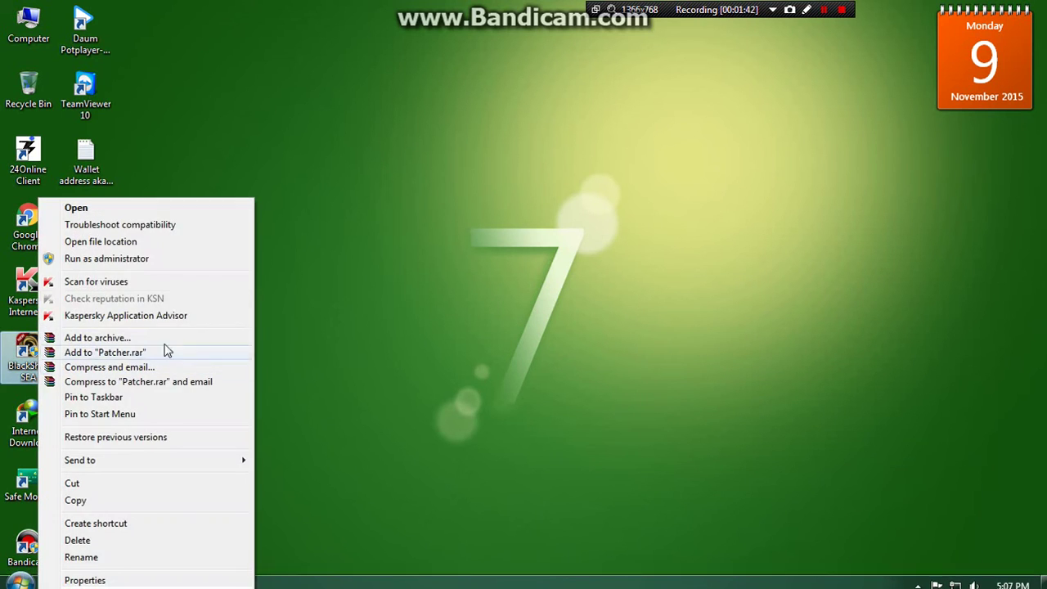
{"action": "right_click", "coordinate": [20, 346]}
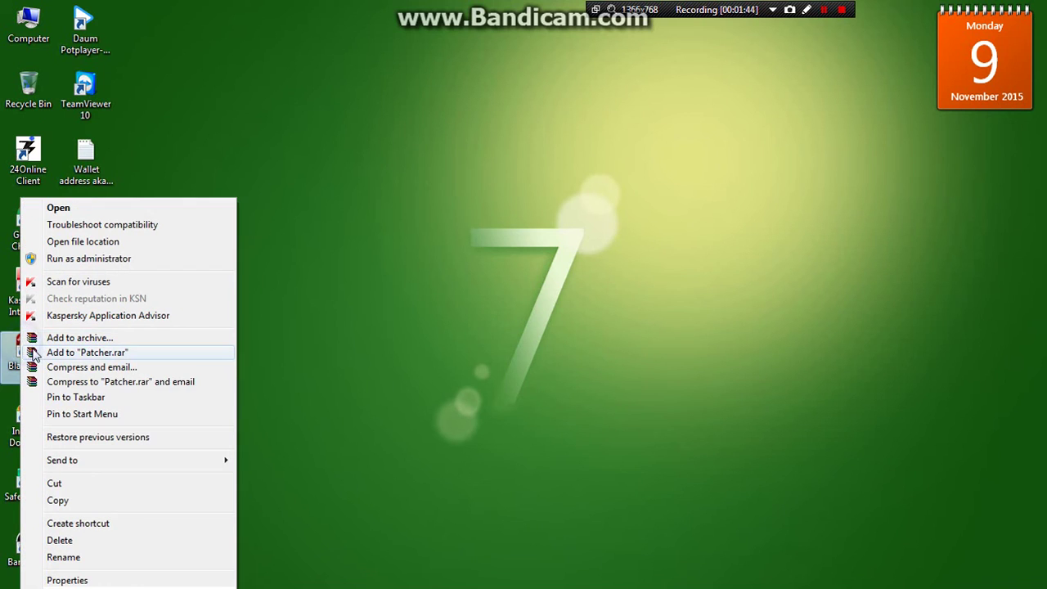
{"action": "left_click", "coordinate": [98, 225]}
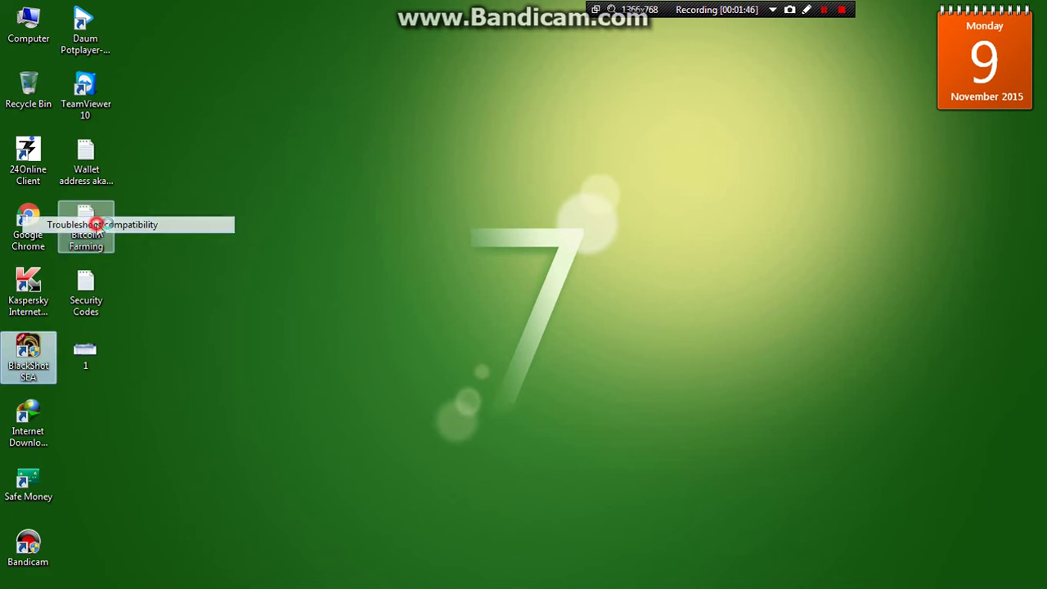
{"action": "left_click_drag", "start_coordinate": [526, 139], "coordinate": [485, 85]}
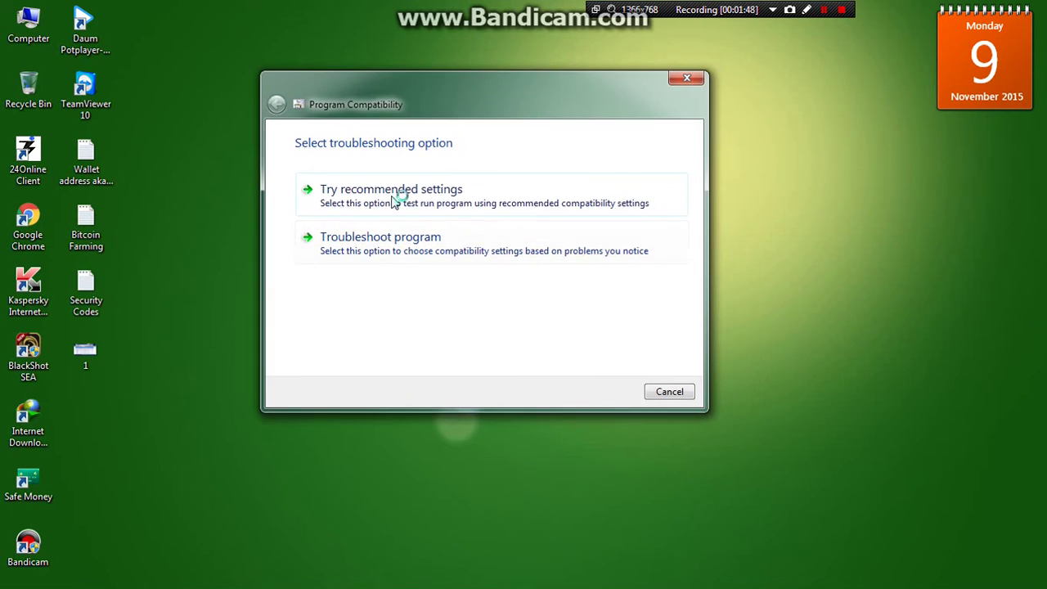
Step: Apply the recommended Windows XP (Service Pack 2) settings and test-launch the game with them
{"action": "left_click", "coordinate": [376, 190]}
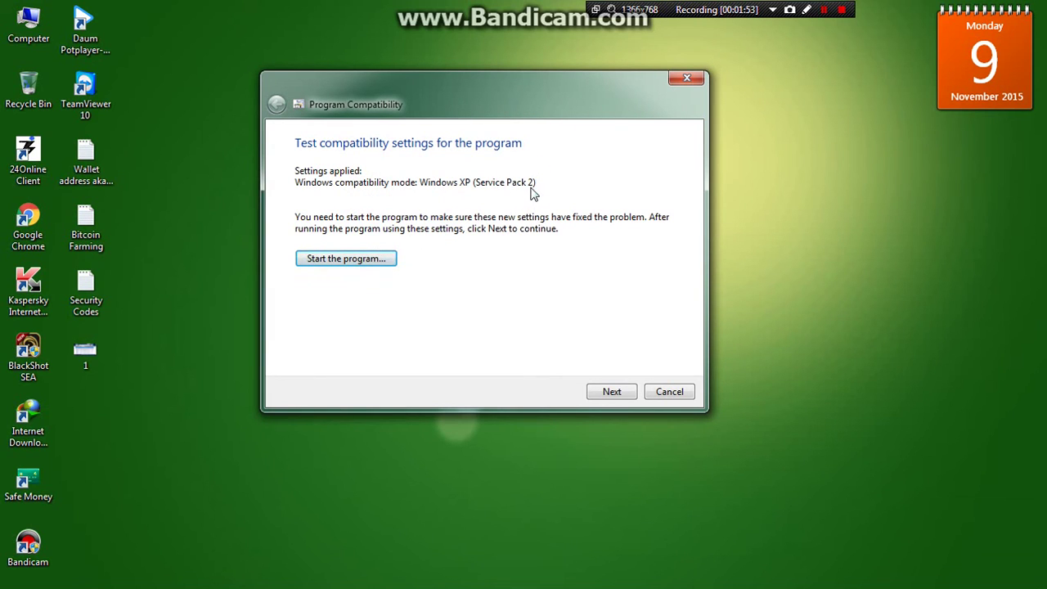
{"action": "left_click", "coordinate": [372, 262]}
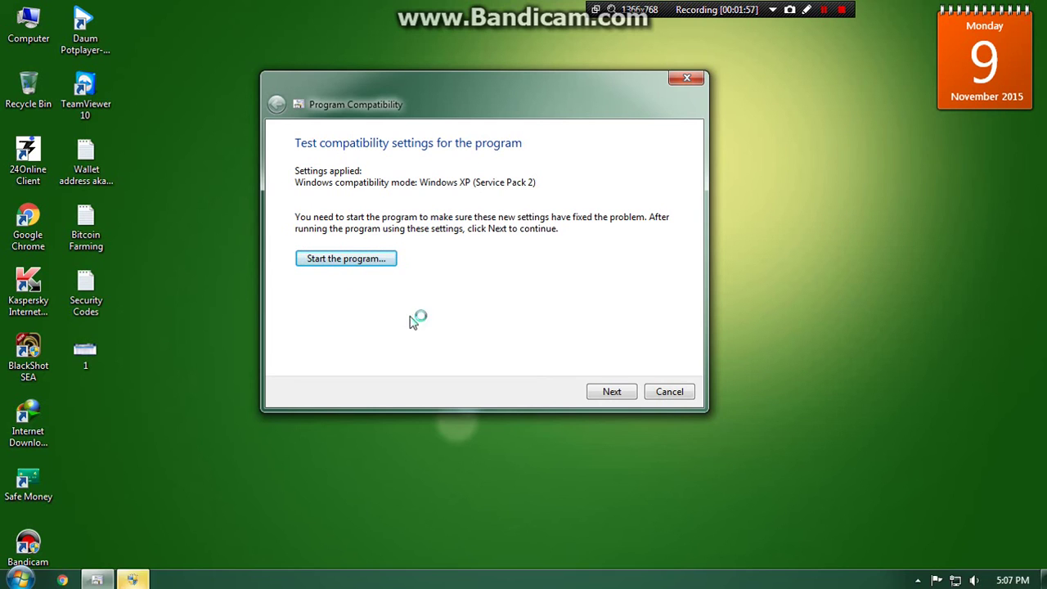
{"action": "left_click", "coordinate": [132, 579]}
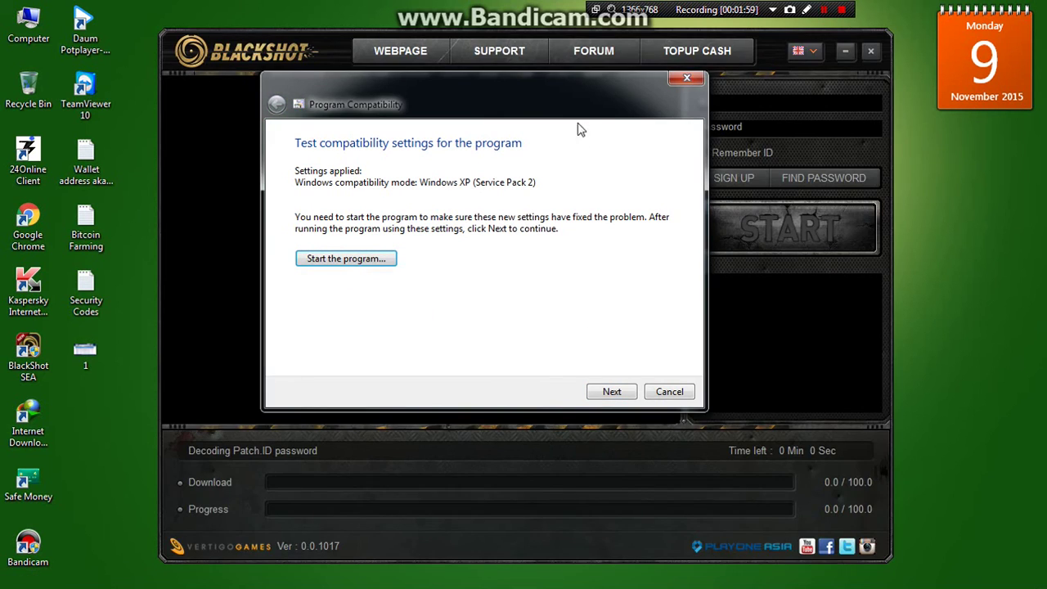
{"action": "left_click_drag", "start_coordinate": [631, 112], "coordinate": [649, 150]}
Step: Save the tested compatibility settings for the program and open the detailed report
{"action": "left_click", "coordinate": [629, 429]}
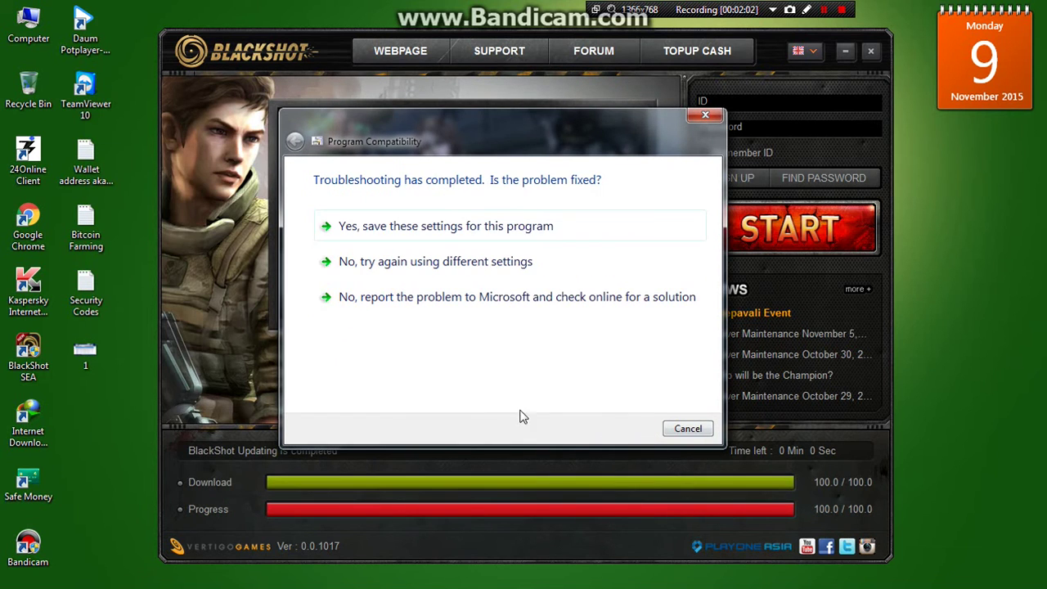
{"action": "left_click", "coordinate": [543, 228]}
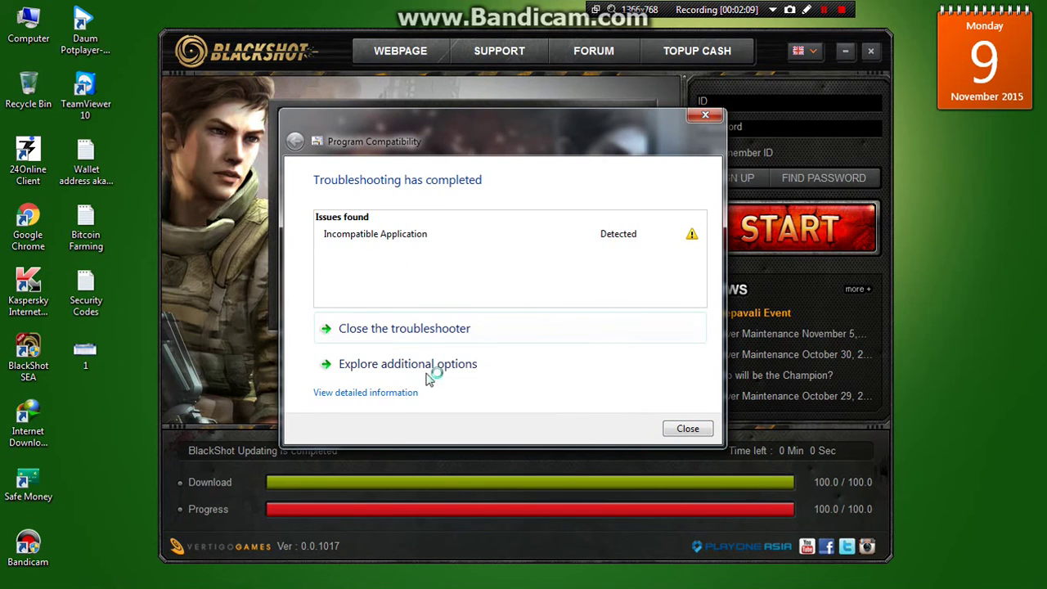
{"action": "left_click", "coordinate": [380, 392]}
{"action": "scroll", "coordinate": [698, 286], "scroll_direction": "down", "scroll_amount": 3}
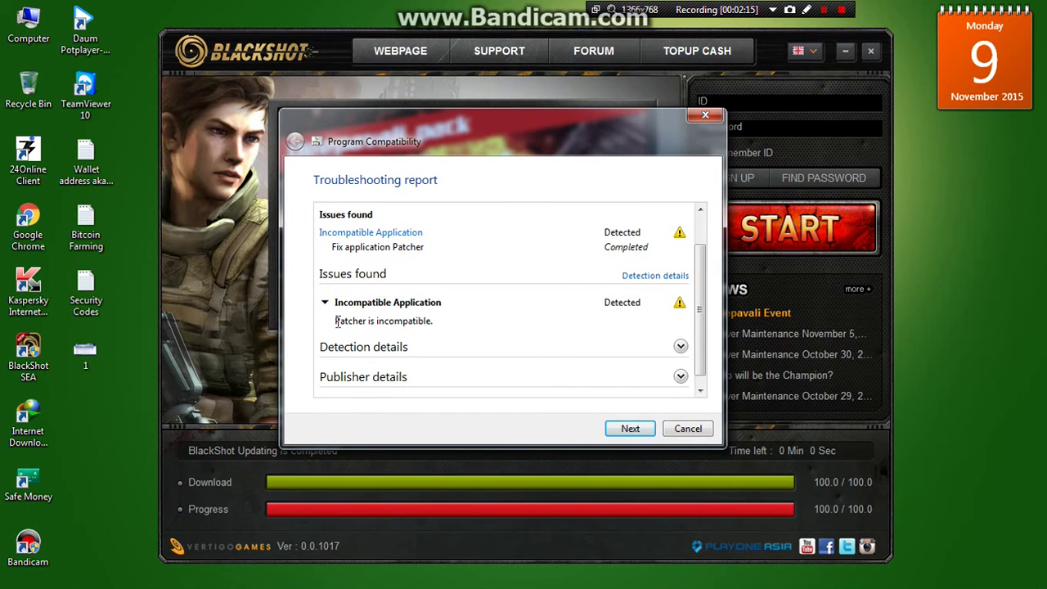
Step: Review the Patcher incompatibility, detection (amd64) and publisher details, then close the troubleshooter
{"action": "left_click_drag", "start_coordinate": [336, 320], "coordinate": [608, 314]}
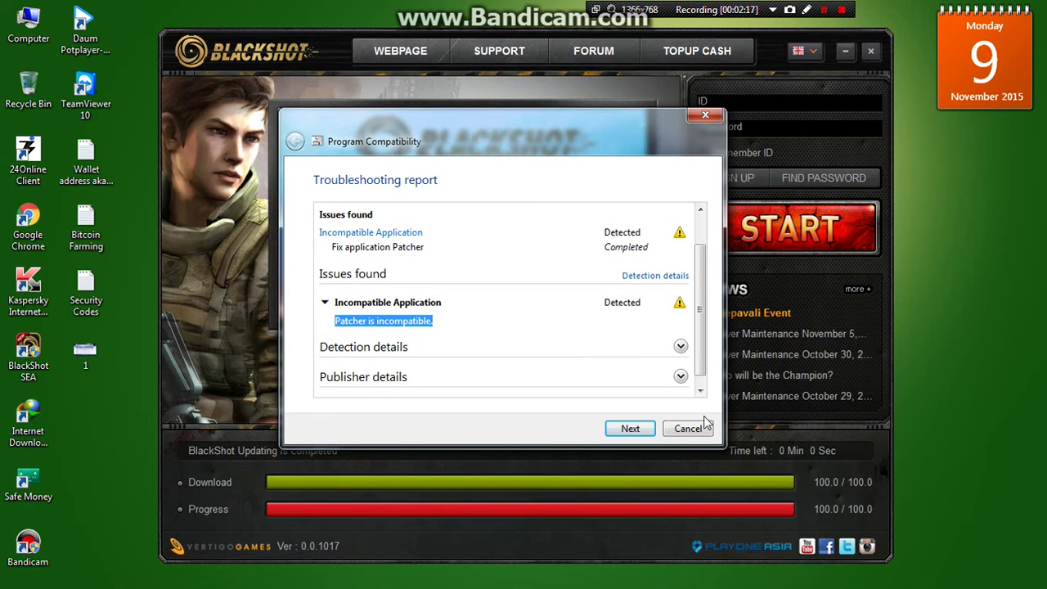
{"action": "left_click", "coordinate": [680, 347]}
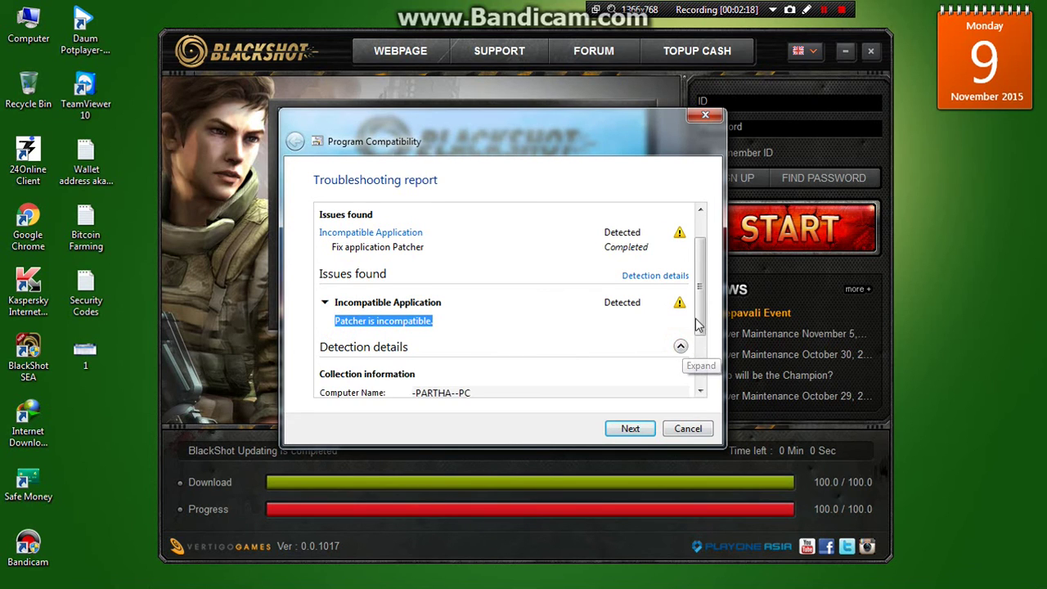
{"action": "scroll", "coordinate": [698, 352], "scroll_direction": "down", "scroll_amount": 3}
{"action": "scroll", "coordinate": [698, 358], "scroll_direction": "down", "scroll_amount": 1}
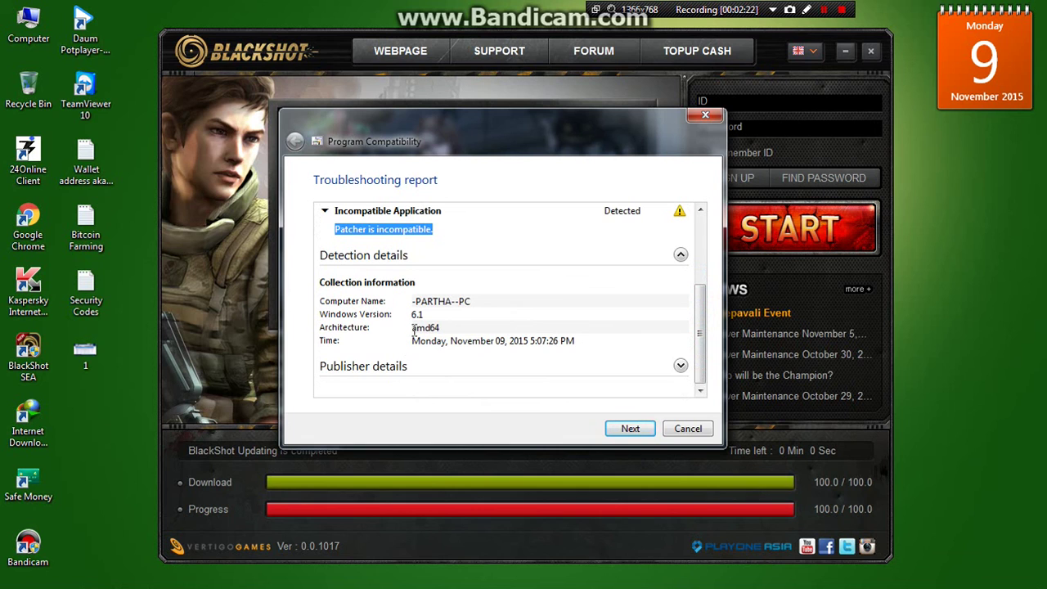
{"action": "left_click_drag", "start_coordinate": [412, 328], "coordinate": [486, 328]}
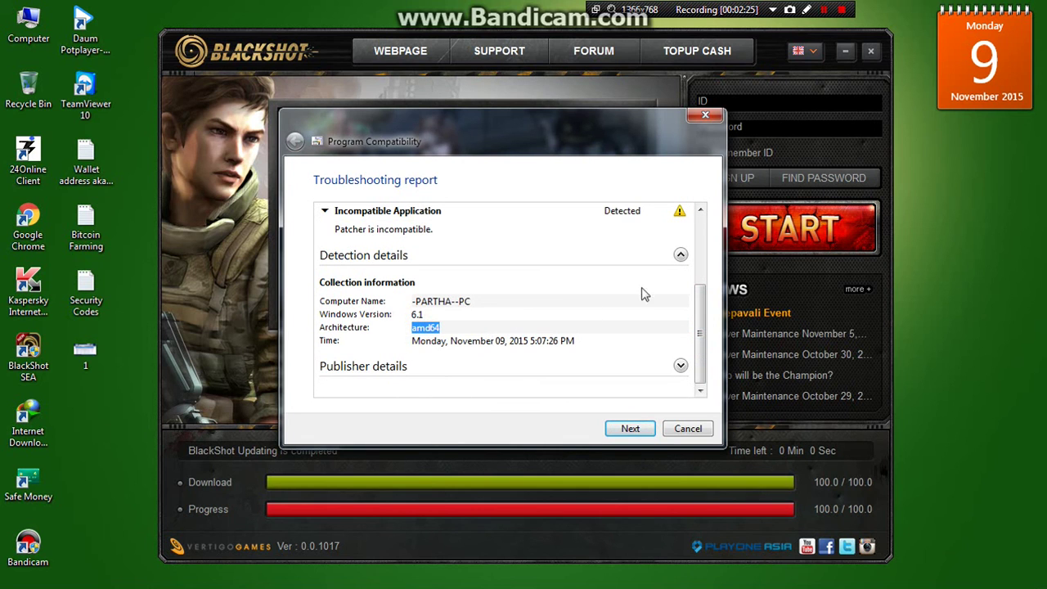
{"action": "left_click", "coordinate": [681, 255]}
{"action": "left_click", "coordinate": [681, 366]}
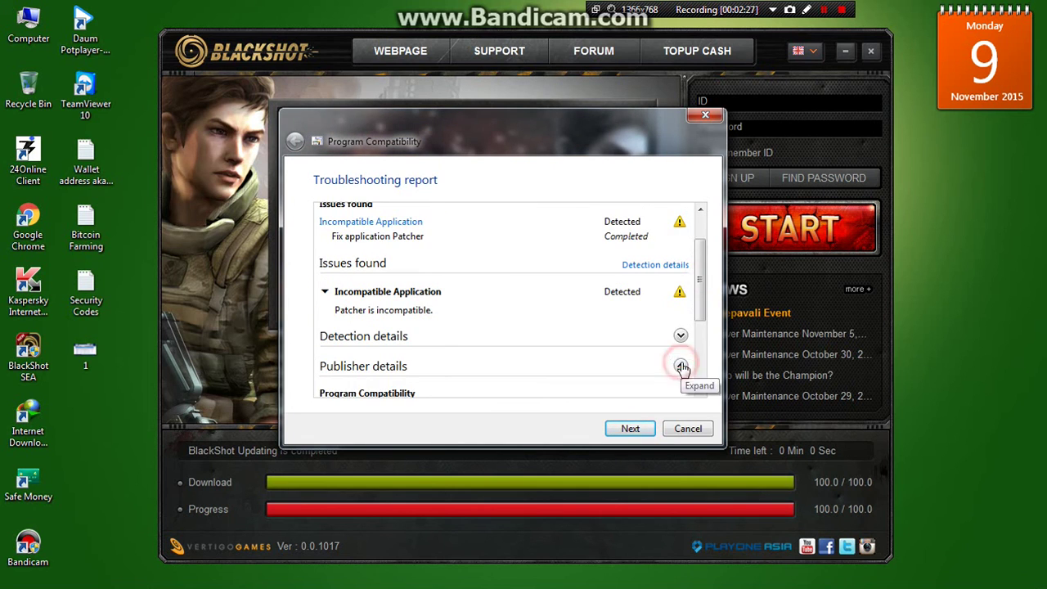
{"action": "scroll", "coordinate": [701, 344], "scroll_direction": "down", "scroll_amount": 3}
{"action": "left_click_drag", "start_coordinate": [702, 358], "coordinate": [703, 376]}
{"action": "scroll", "coordinate": [702, 343], "scroll_direction": "up", "scroll_amount": 5}
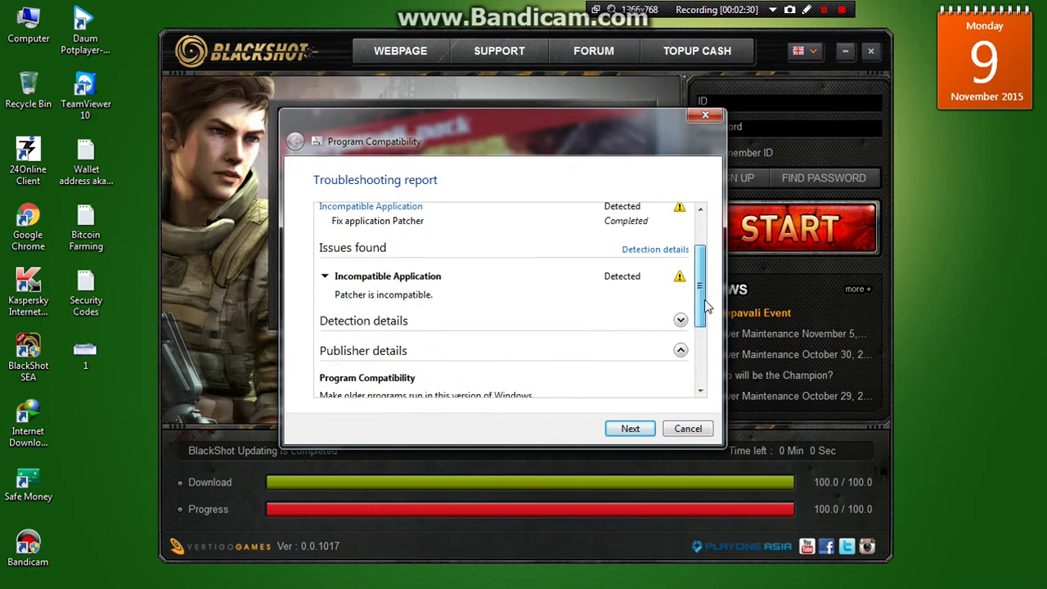
{"action": "left_click", "coordinate": [705, 114]}
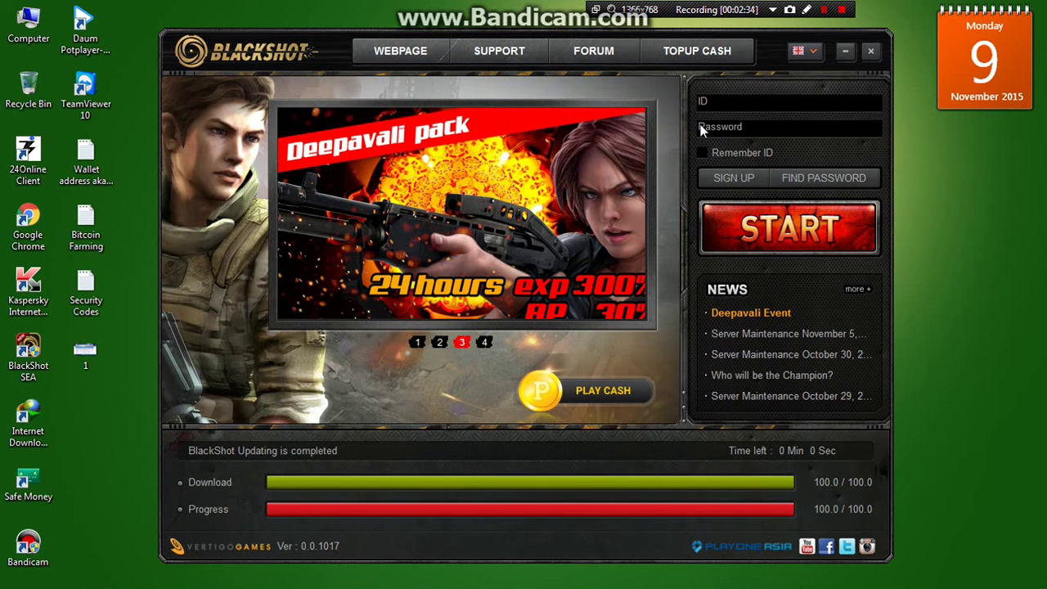
Step: Close the launcher and set the shortcut's all-users compatibility mode to Windows XP (Service Pack 2)
{"action": "left_click", "coordinate": [870, 50]}
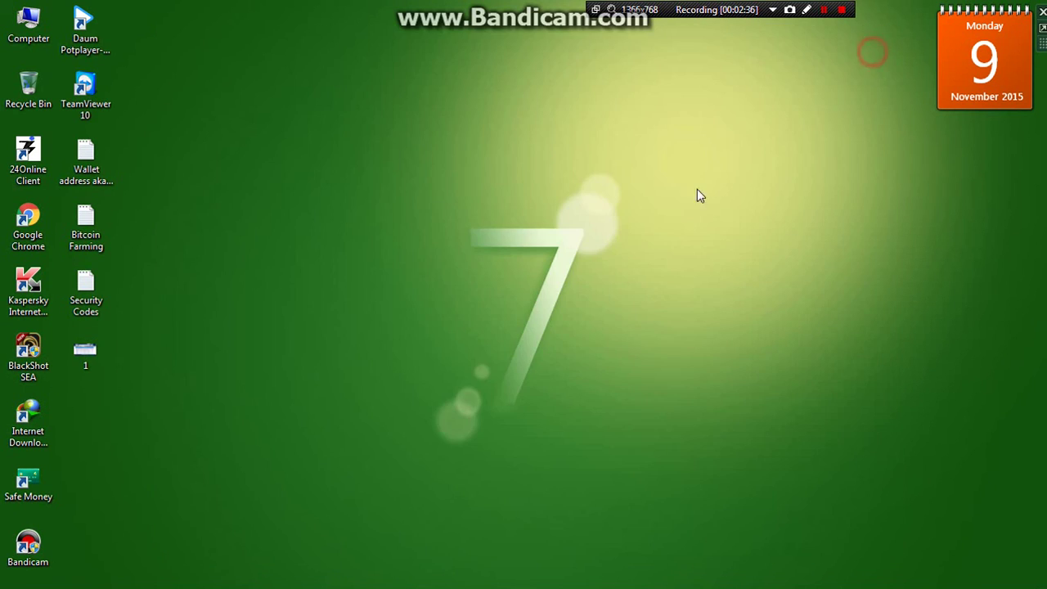
{"action": "right_click", "coordinate": [33, 360]}
{"action": "left_click", "coordinate": [90, 580]}
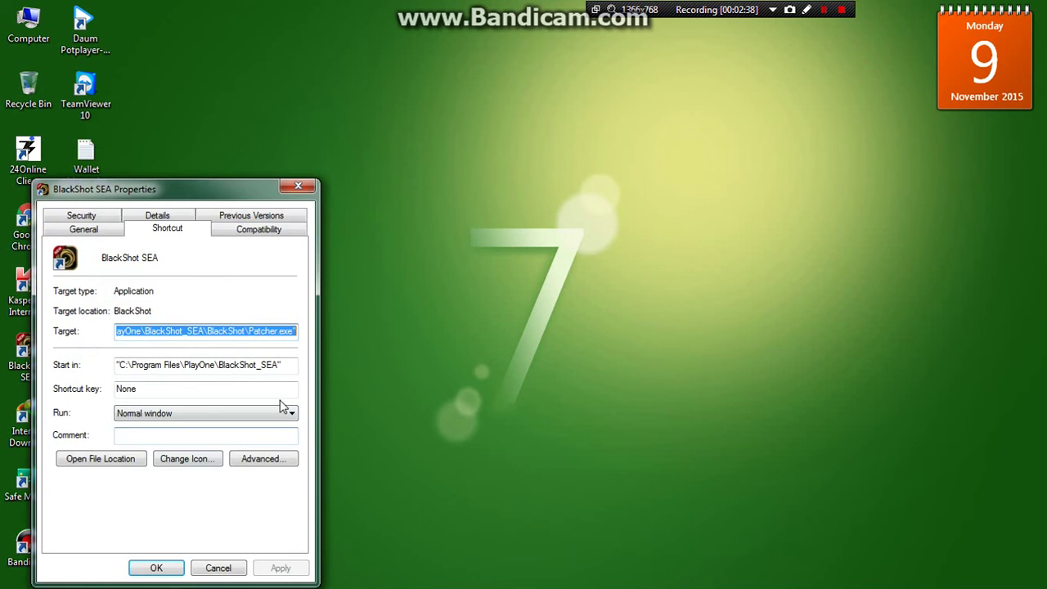
{"action": "left_click_drag", "start_coordinate": [206, 188], "coordinate": [294, 59]}
{"action": "left_click", "coordinate": [347, 99]}
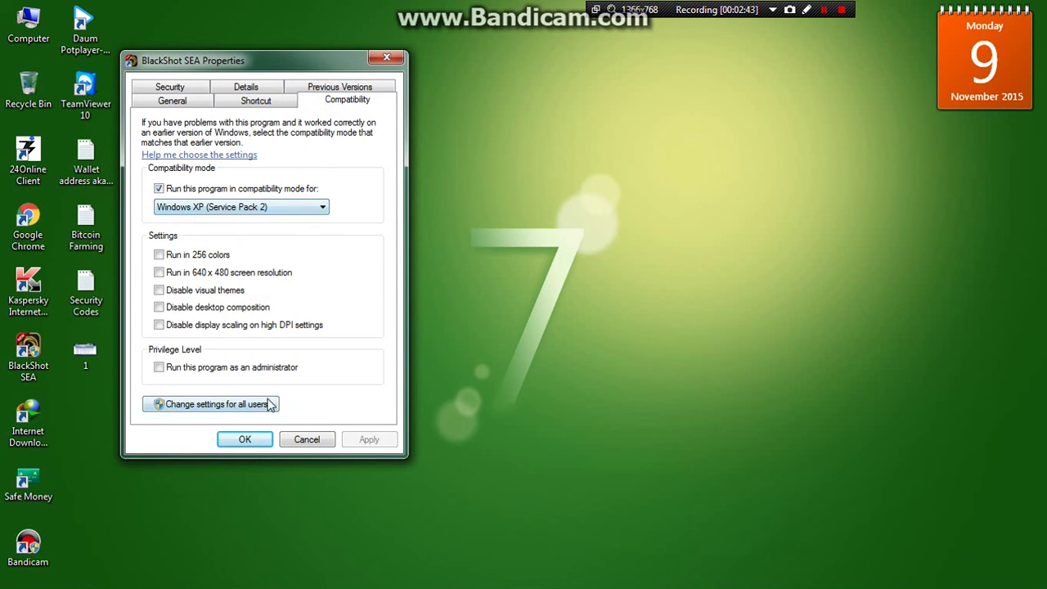
{"action": "left_click", "coordinate": [221, 406]}
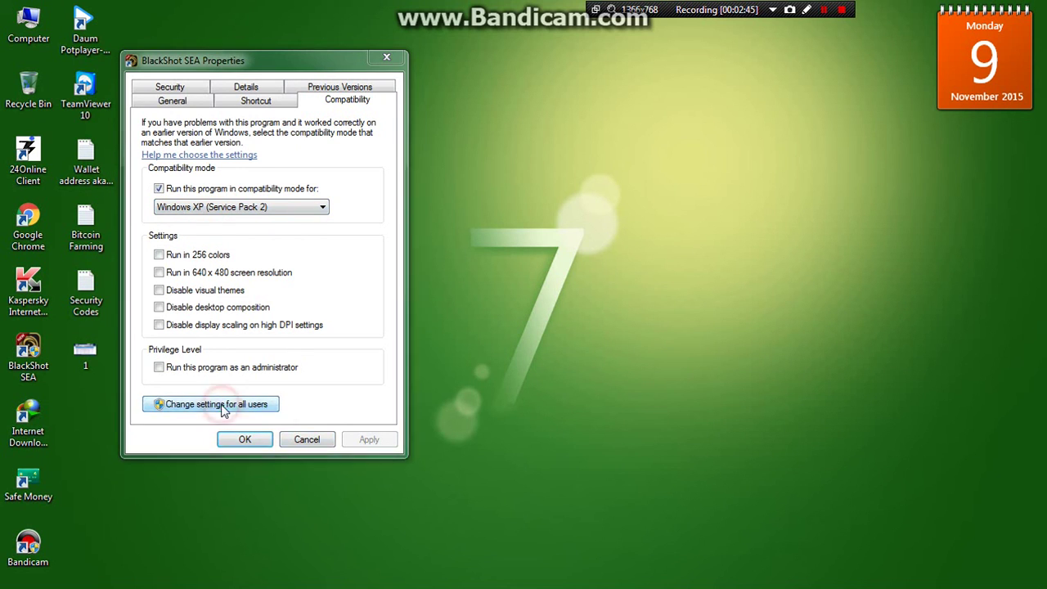
{"action": "left_click", "coordinate": [204, 239]}
{"action": "left_click", "coordinate": [209, 257]}
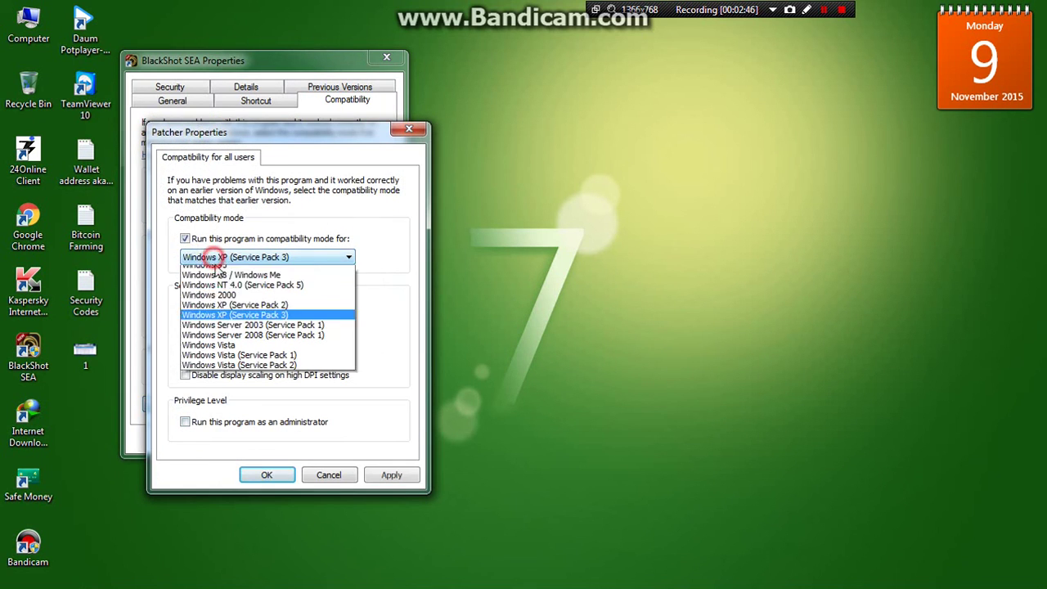
{"action": "left_click", "coordinate": [281, 309]}
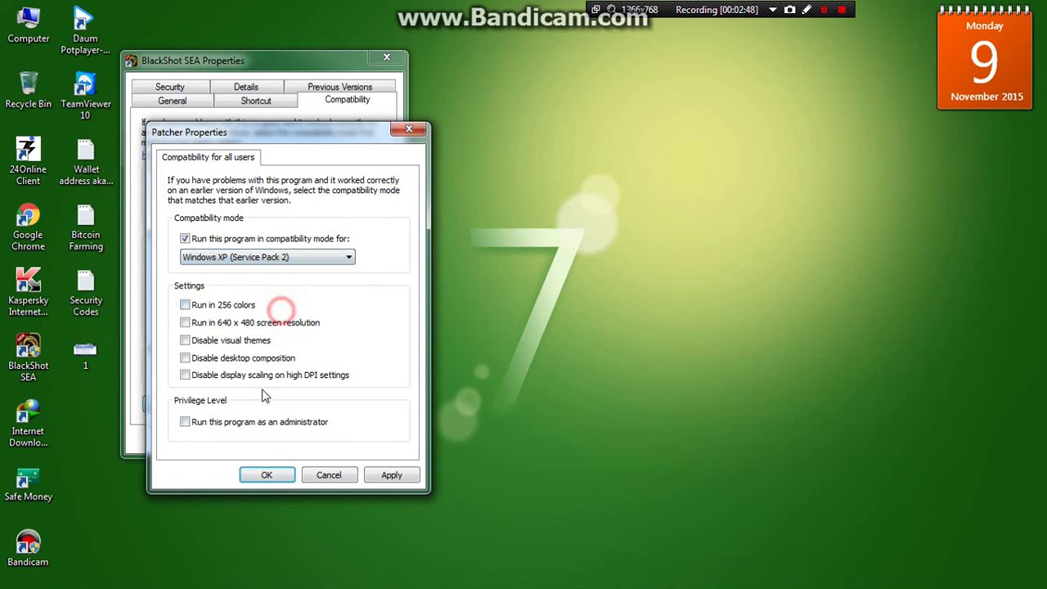
{"action": "left_click", "coordinate": [392, 475]}
{"action": "left_click", "coordinate": [268, 475]}
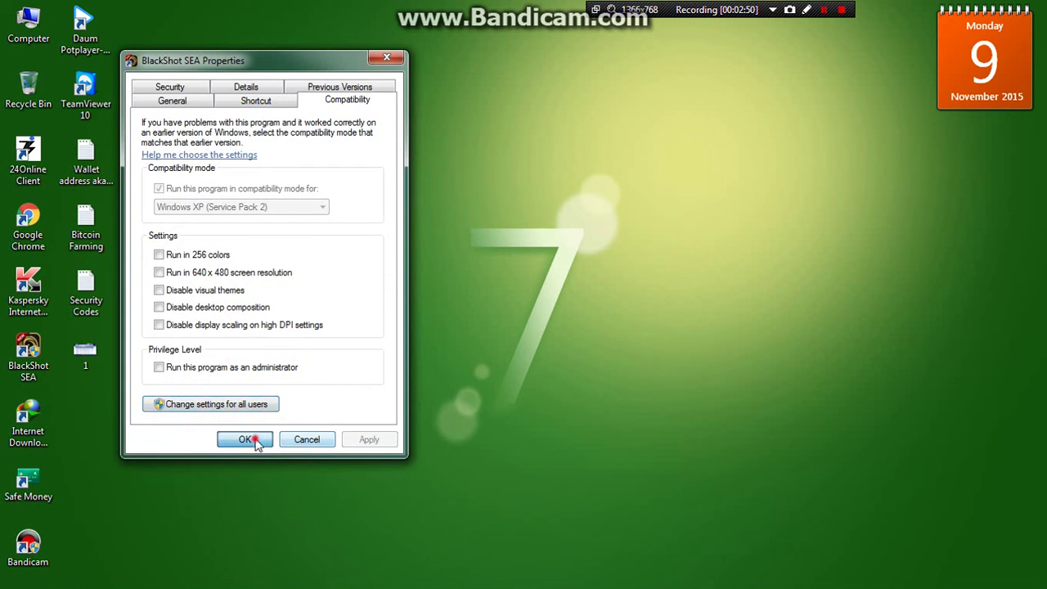
{"action": "left_click", "coordinate": [244, 439]}
Step: Reopen the BlackShot SEA shortcut's properties to verify the compatibility settings, then close them
{"action": "right_click", "coordinate": [281, 213]}
{"action": "left_click", "coordinate": [302, 258]}
{"action": "right_click", "coordinate": [302, 257]}
{"action": "left_click", "coordinate": [340, 307]}
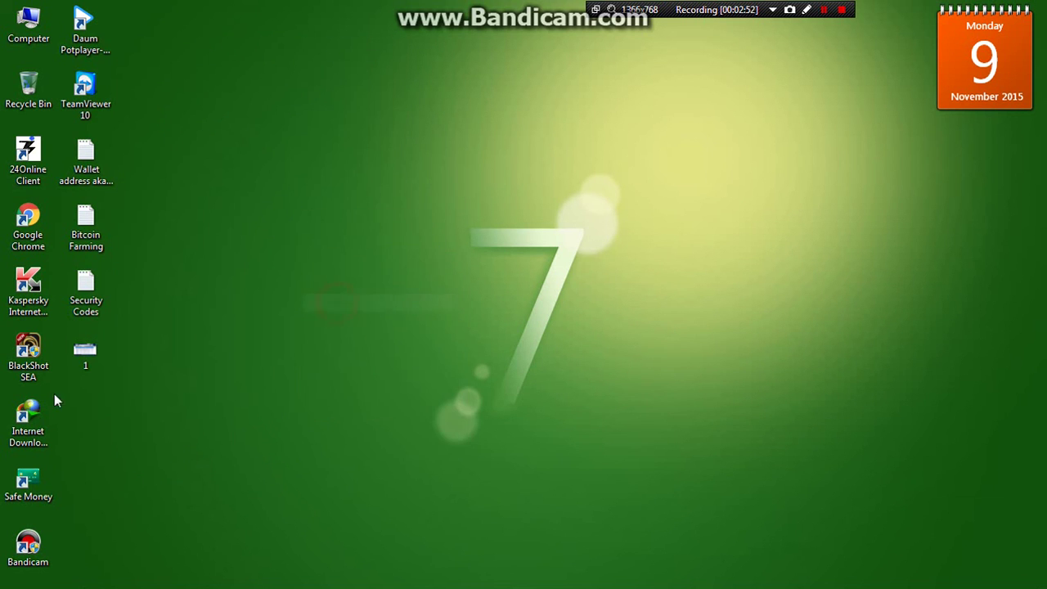
{"action": "right_click", "coordinate": [33, 355]}
{"action": "left_click", "coordinate": [66, 576]}
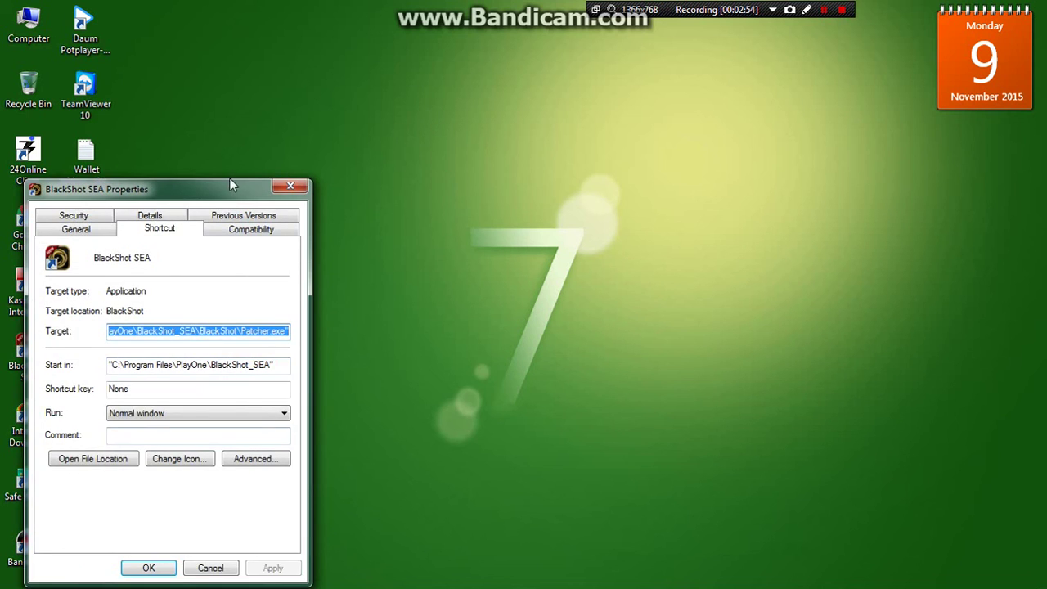
{"action": "left_click_drag", "start_coordinate": [230, 181], "coordinate": [379, 51]}
{"action": "left_click", "coordinate": [401, 97]}
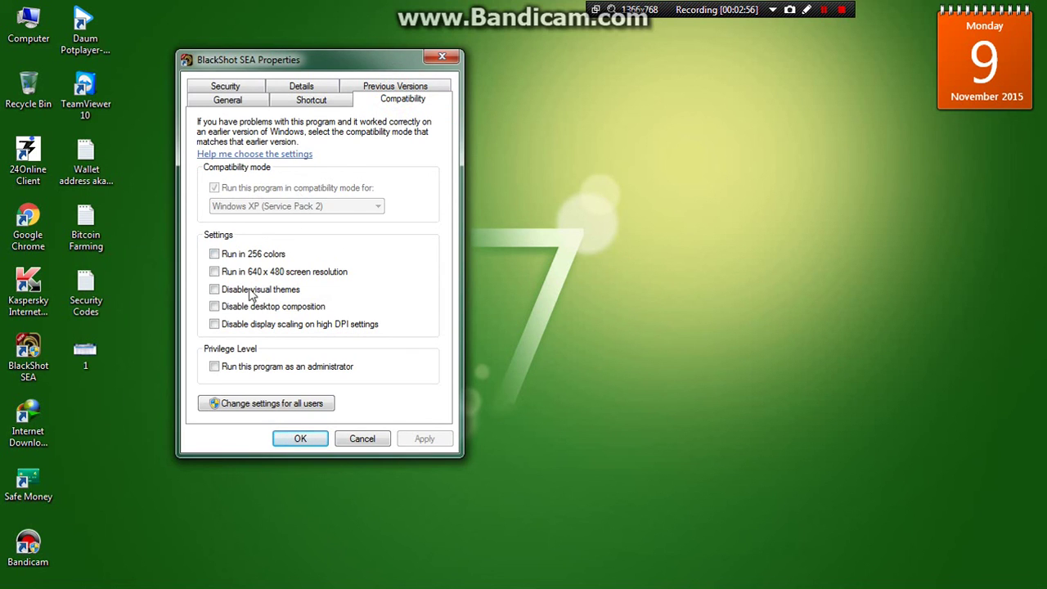
{"action": "left_click", "coordinate": [301, 440]}
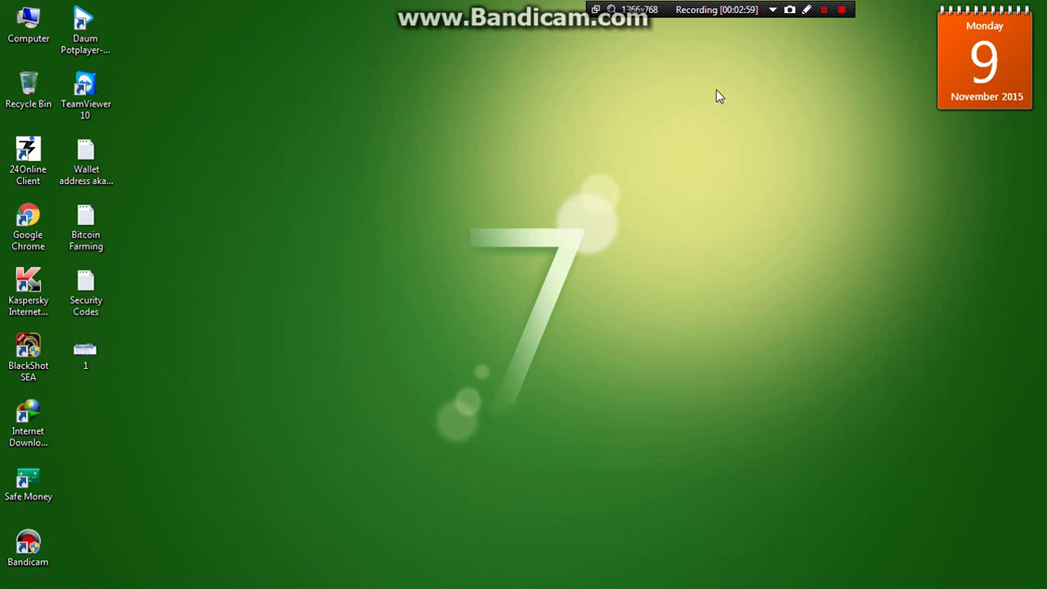